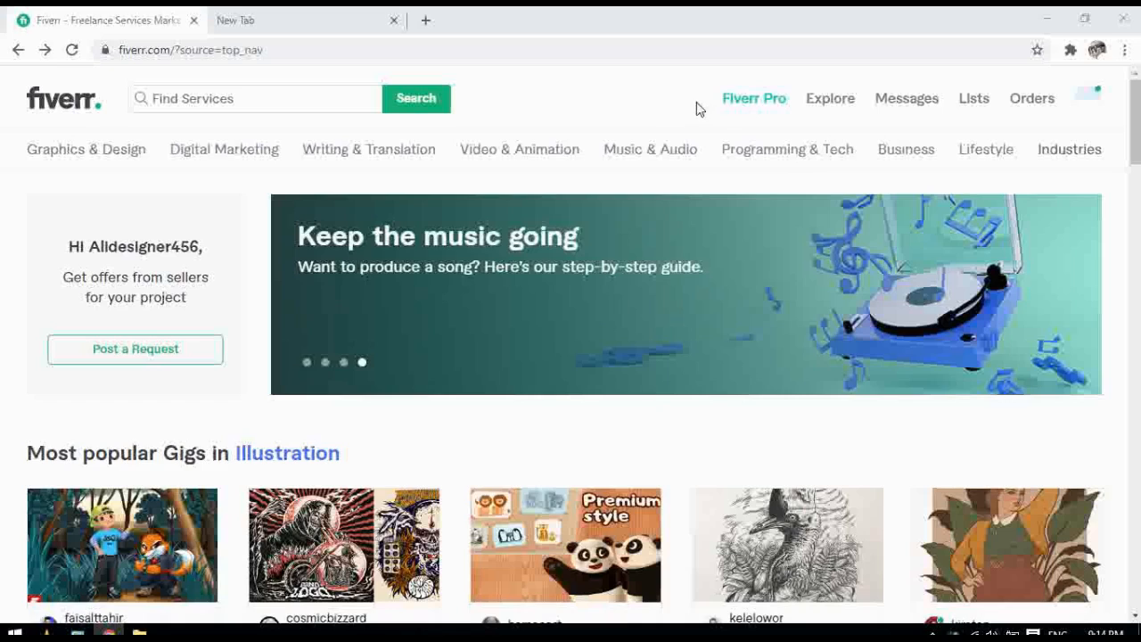
Open the account dropdown from the profile avatar at the top right
click(1087, 106)
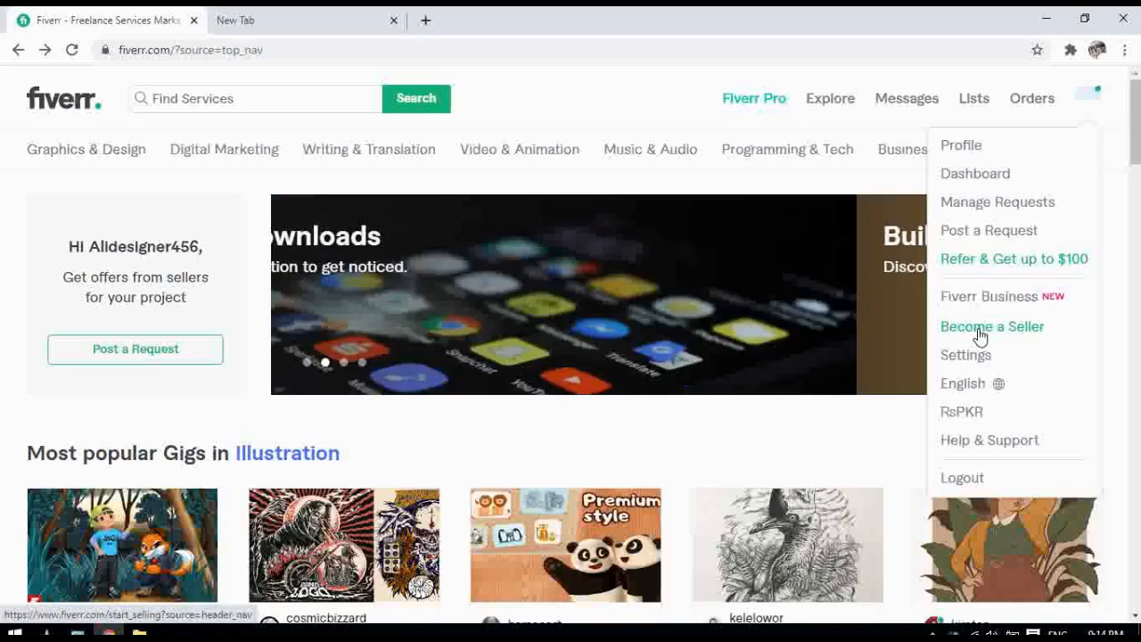
Choose Become a Seller and continue past the profile-tips and things-to-avoid pages to Personal Info
click(981, 330)
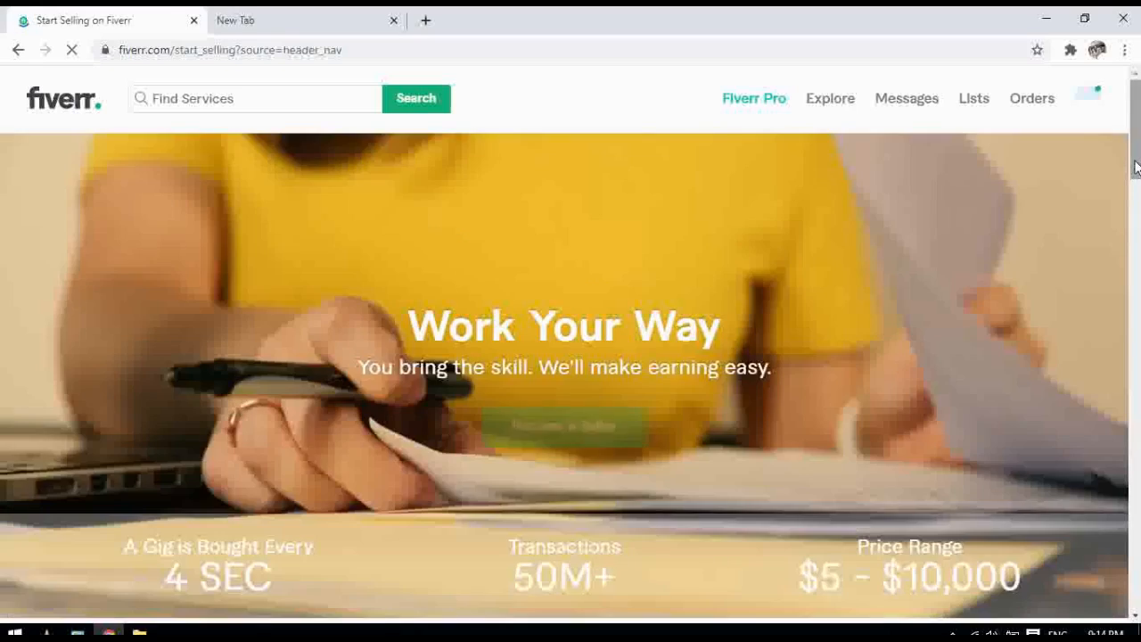
drag(1135, 169, 1137, 188)
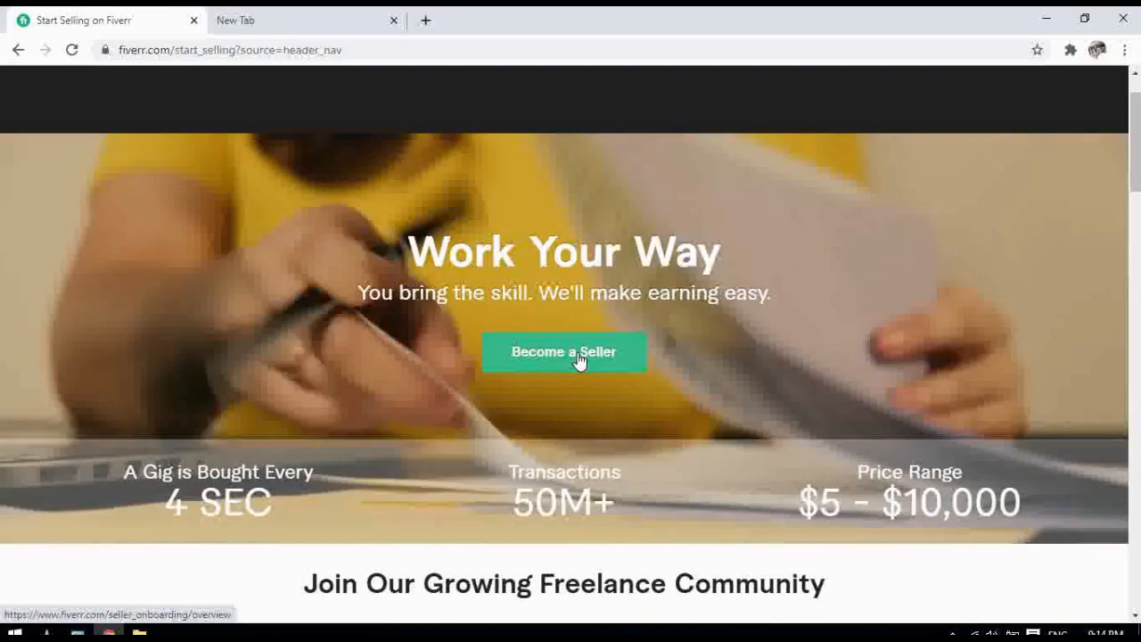
click(580, 360)
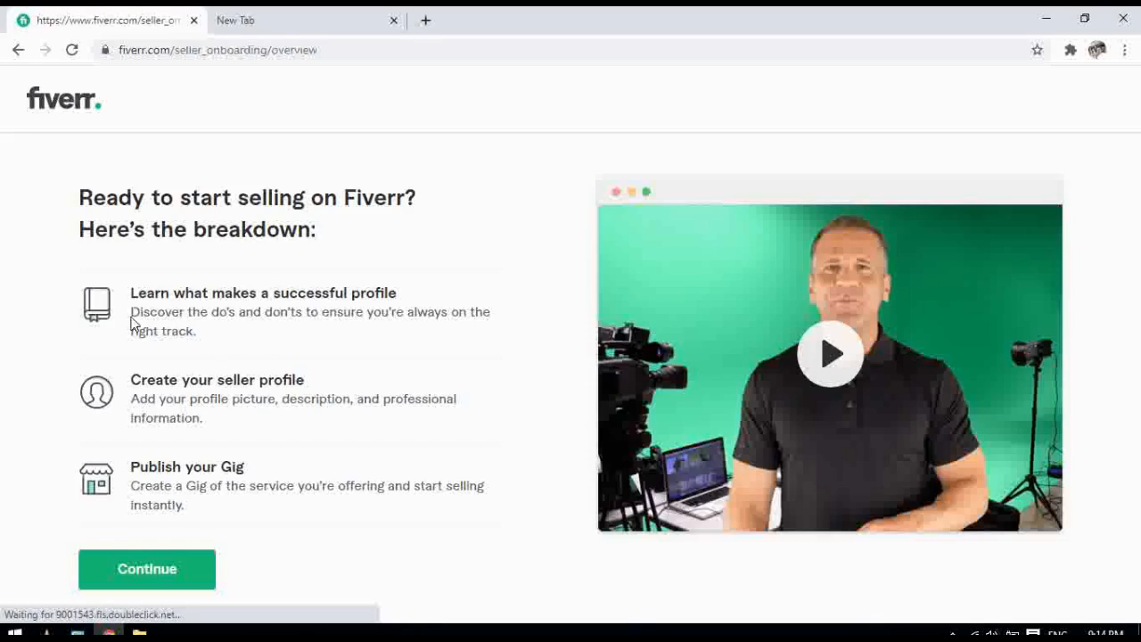
click(148, 571)
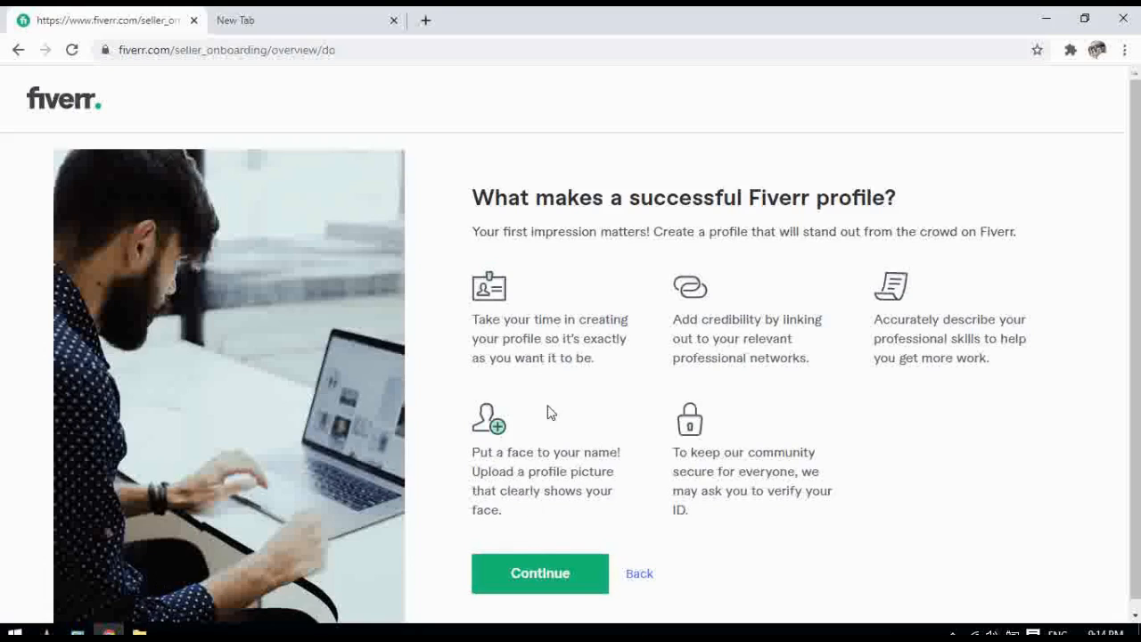
click(521, 584)
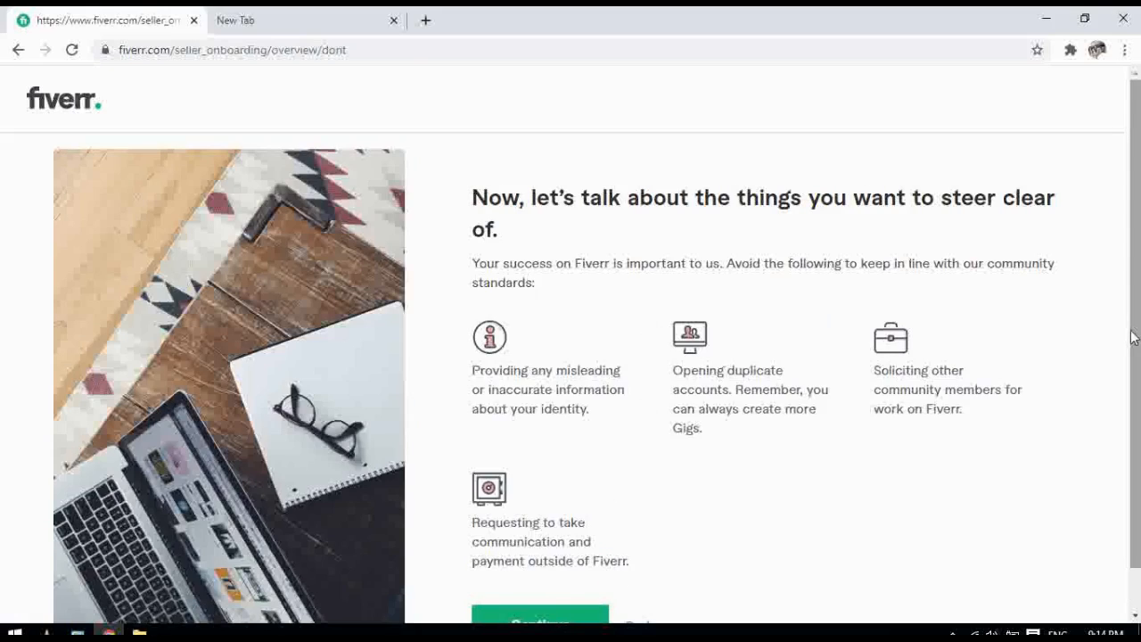
scroll(1134, 337, down, 1)
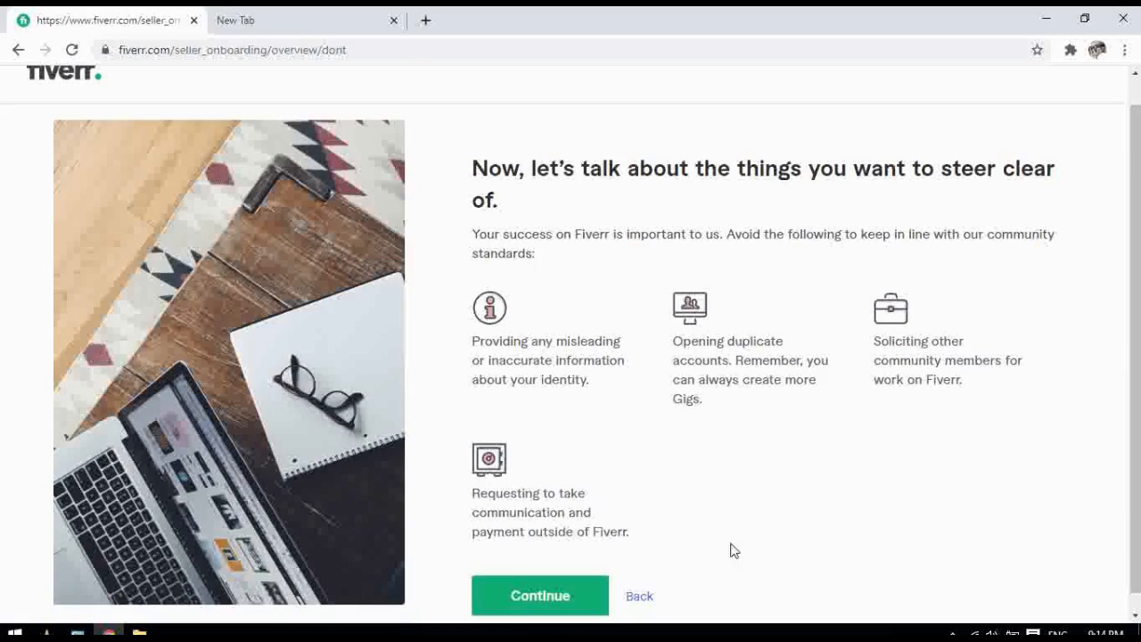
click(515, 602)
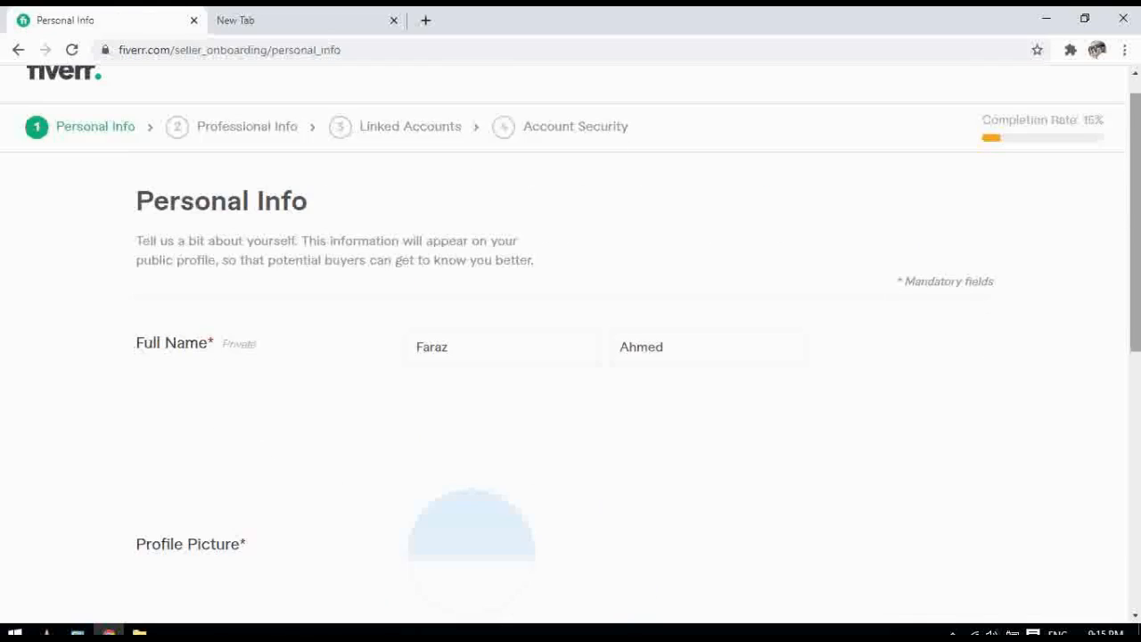
Delete the existing first and last names and type the seller's full name back in
scroll(570, 326, up, 1)
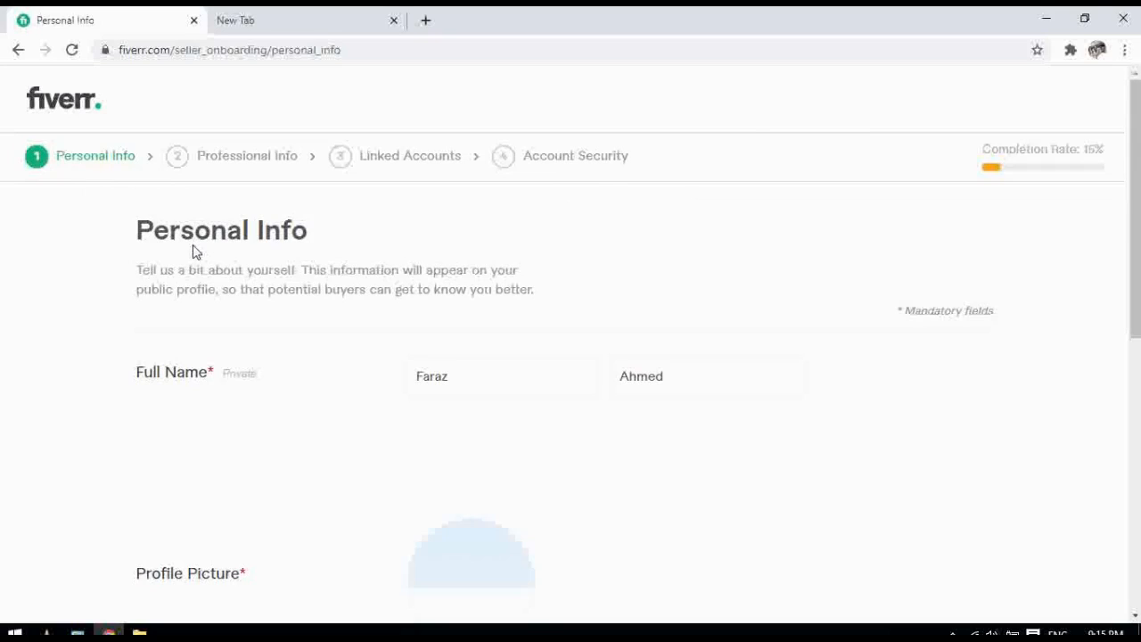
click(491, 386)
drag(490, 385, 409, 376)
key(BackSpace)
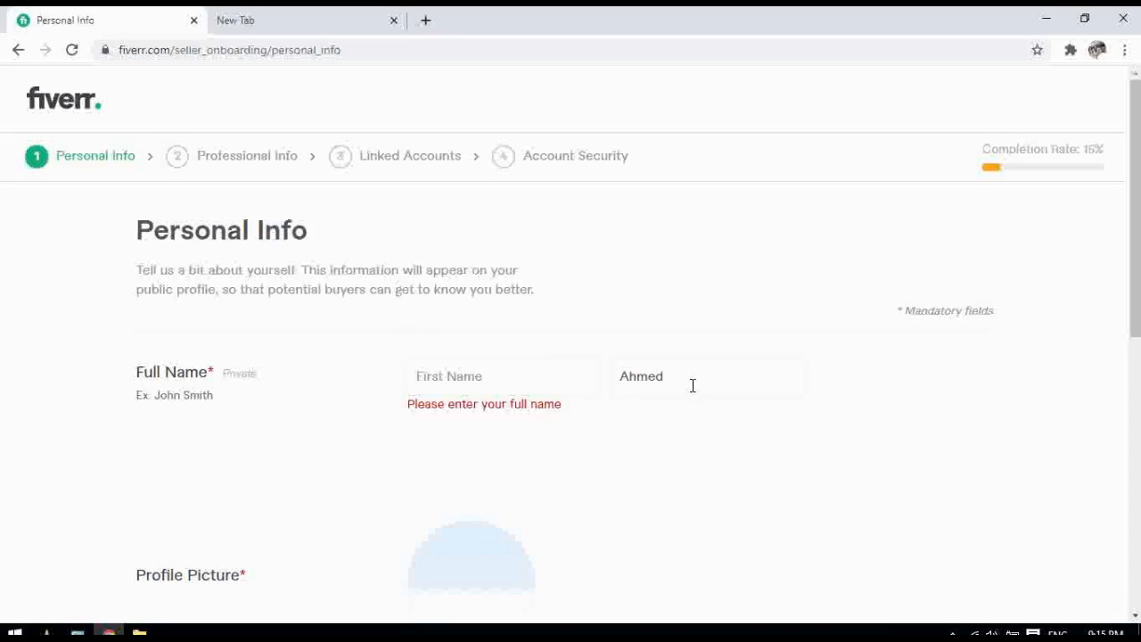
drag(690, 384, 596, 366)
key(BackSpace)
click(496, 380)
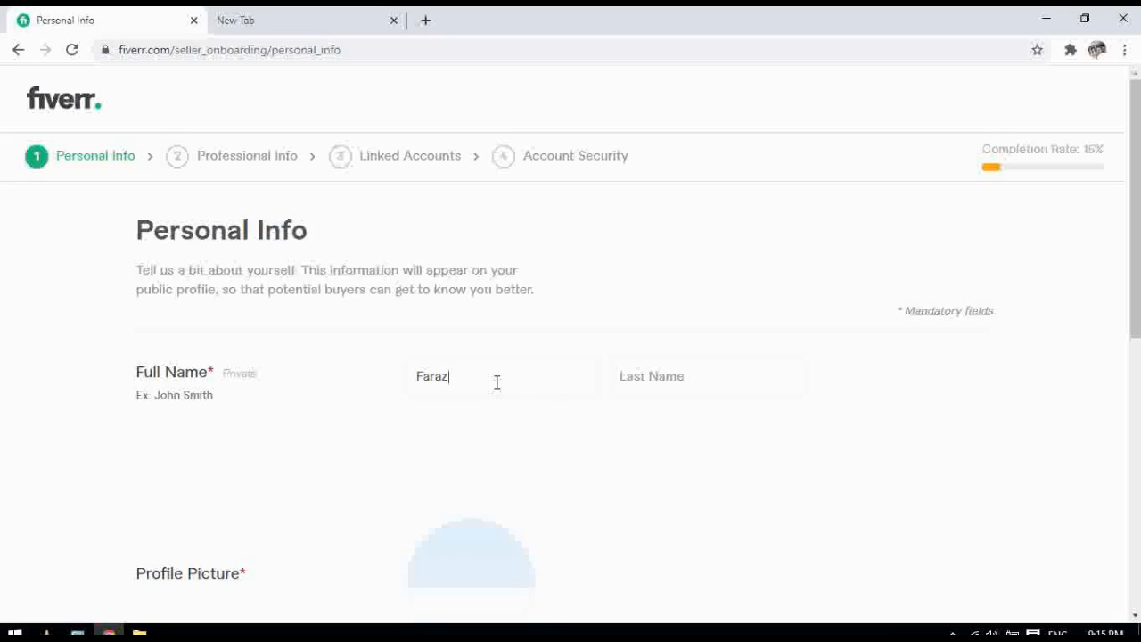
key(Tab)
click(889, 433)
drag(1135, 307, 1135, 396)
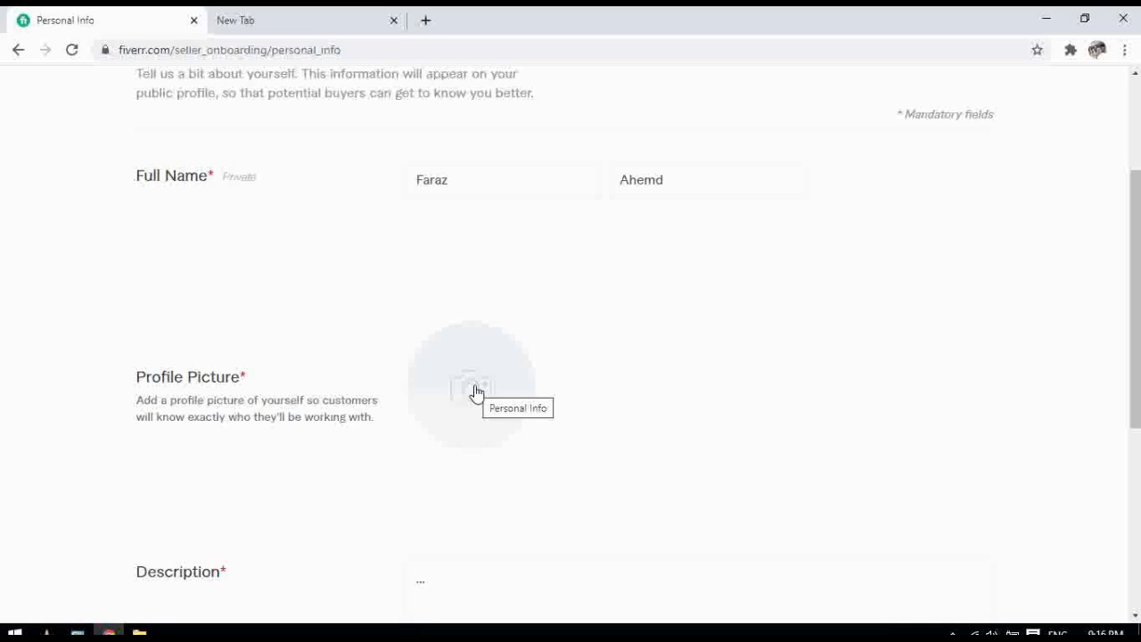
Upload the third image in the Downloads folder as the profile picture
click(475, 392)
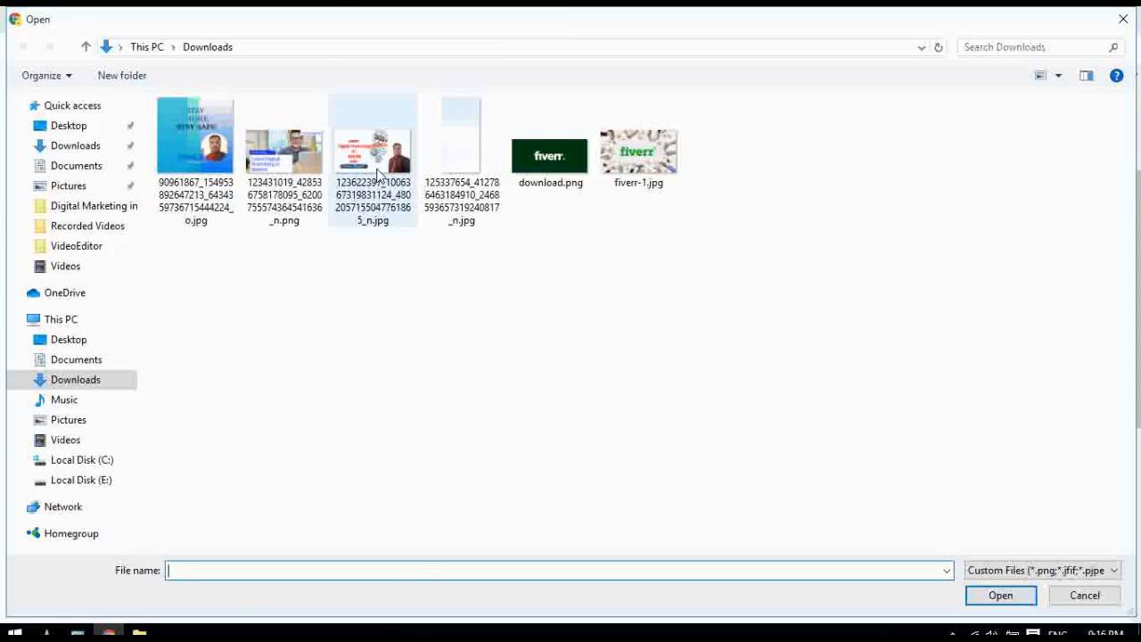
click(379, 175)
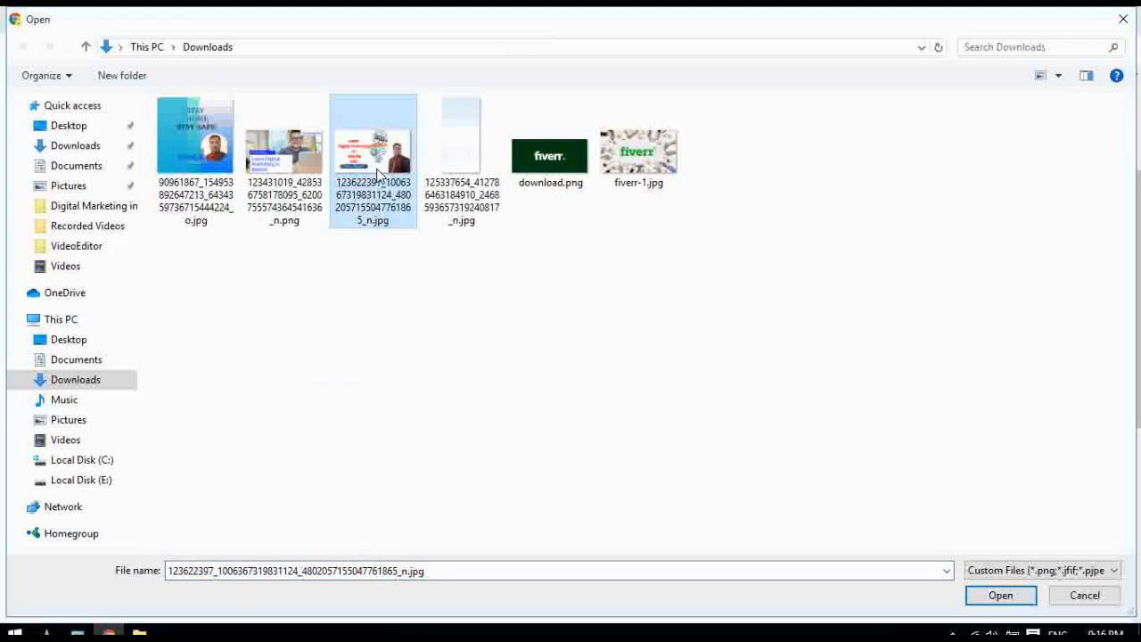
click(1000, 595)
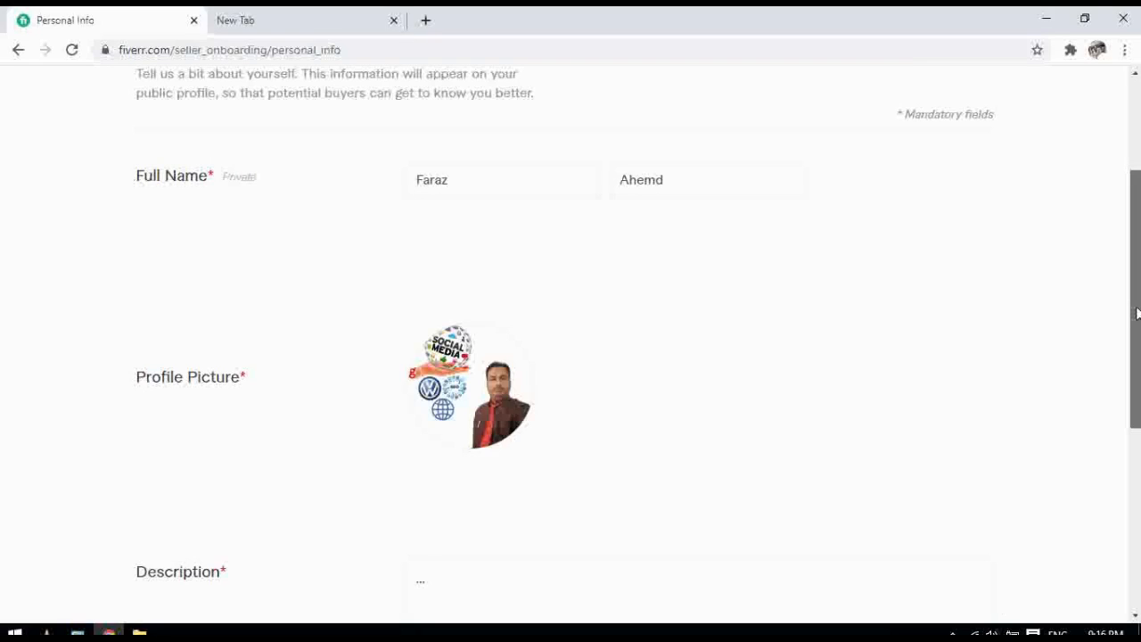
Replace the '...' Description placeholder with the pasted 235-character seller bio
drag(1137, 312, 1138, 419)
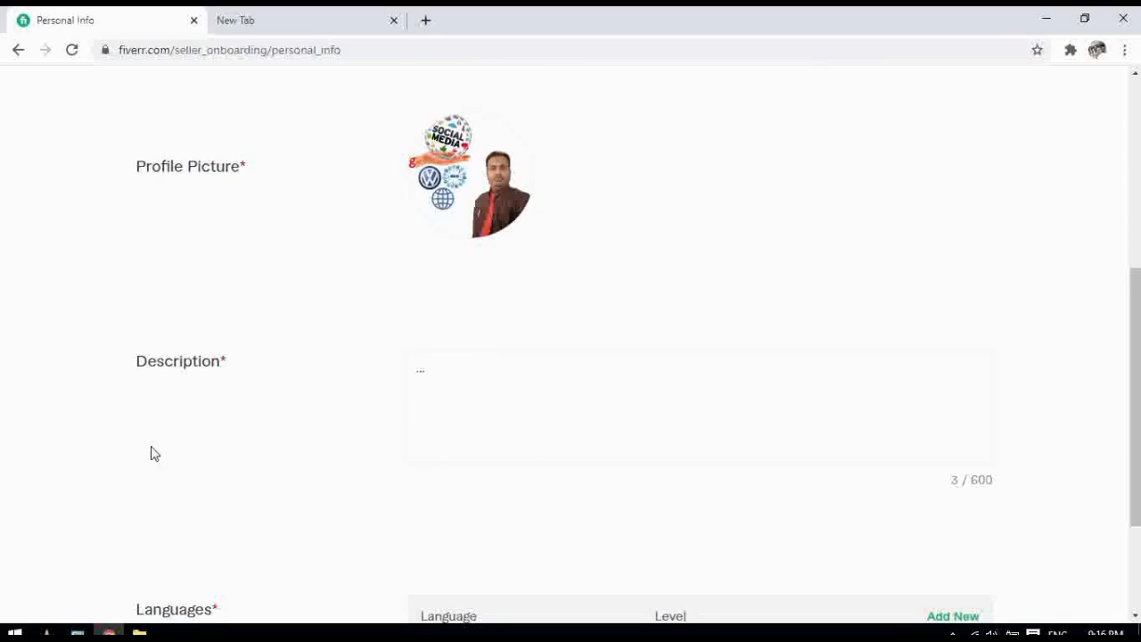
click(428, 383)
key(BackSpace)
key(BackSpace)
key(BackSpace)
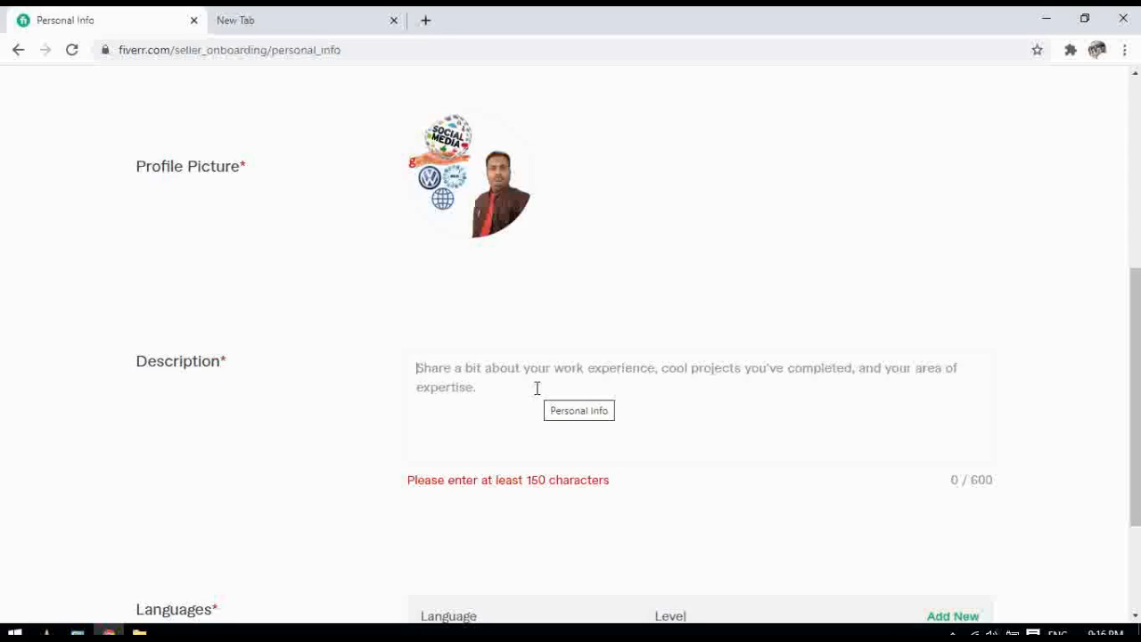
right_click(482, 385)
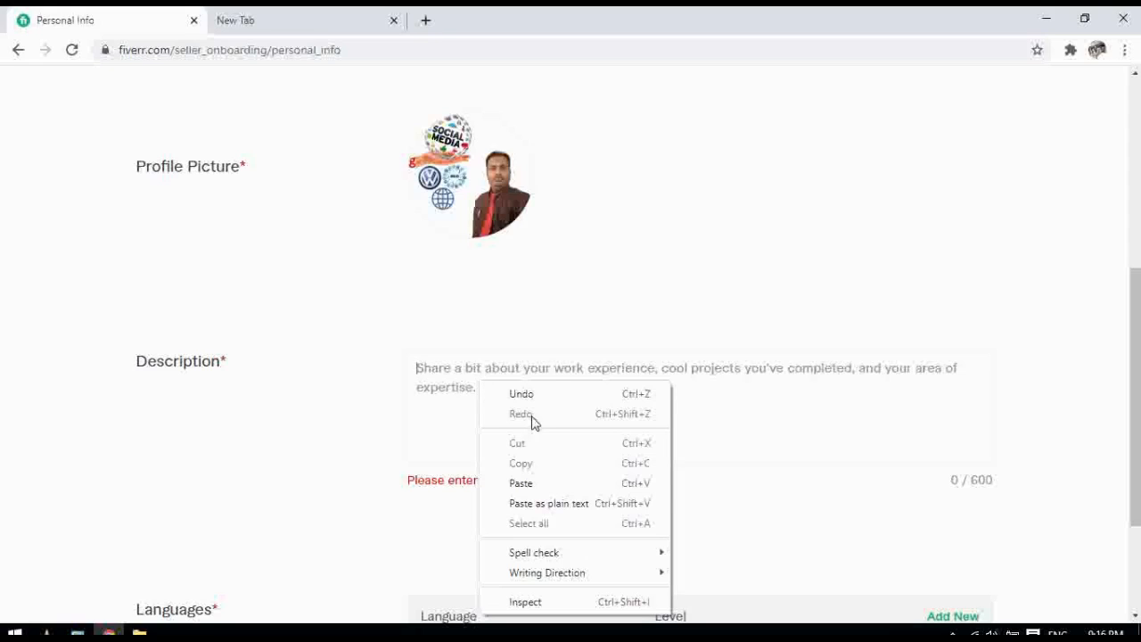
click(524, 483)
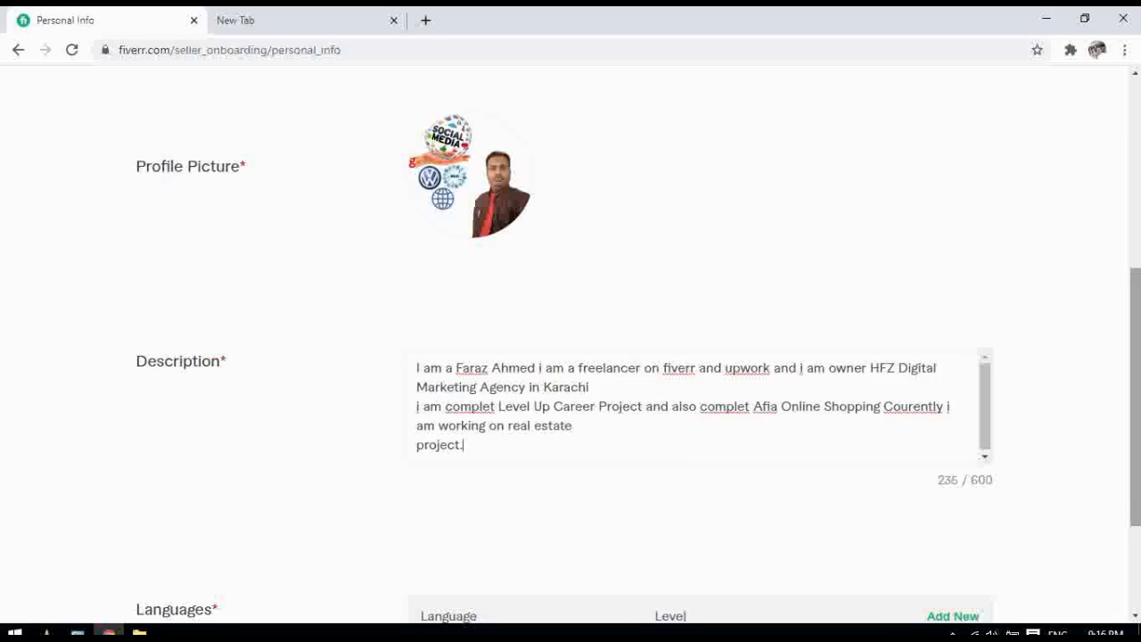
scroll(571, 357, down, 2)
drag(1136, 450, 1136, 482)
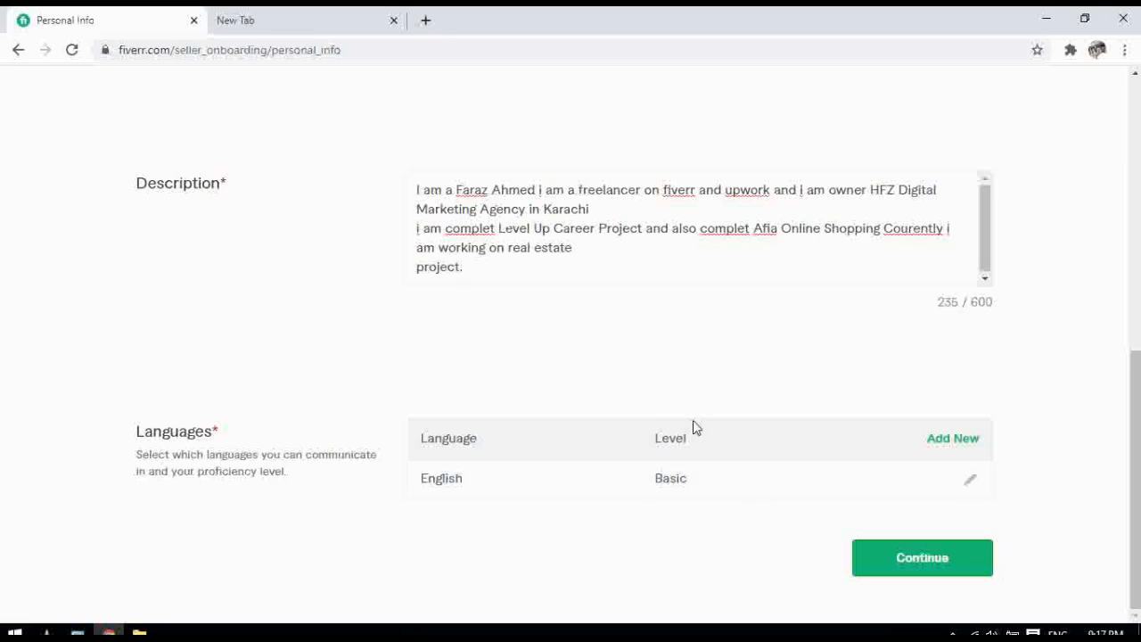
Add Urdu as a second language, replacing the typed Balochi, with Fluent proficiency
click(943, 442)
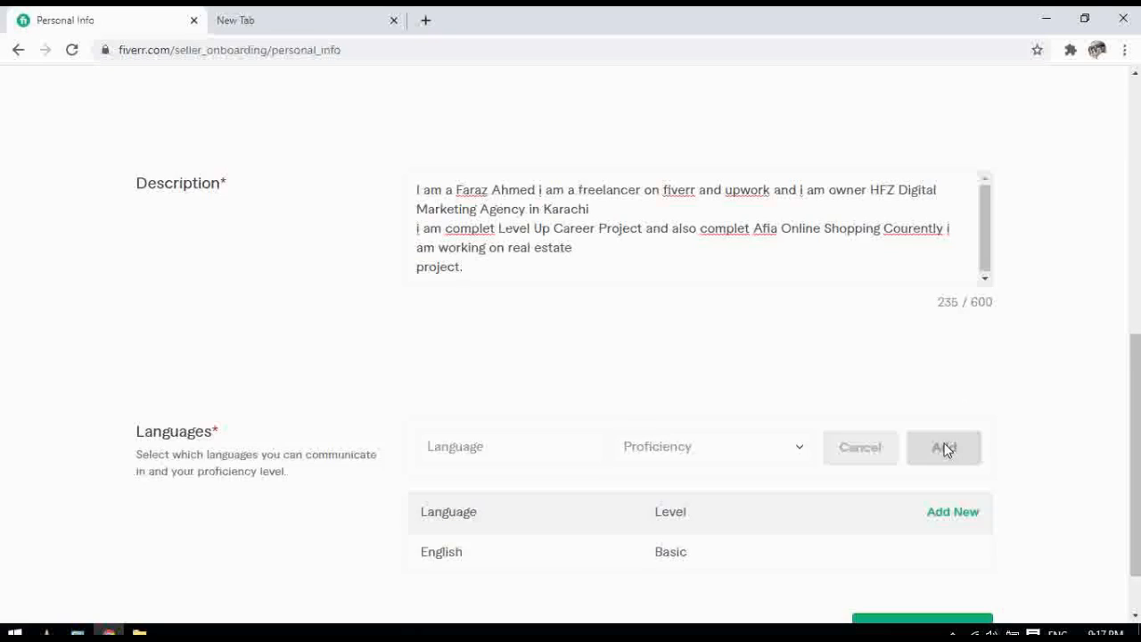
click(555, 440)
text(Balochi)
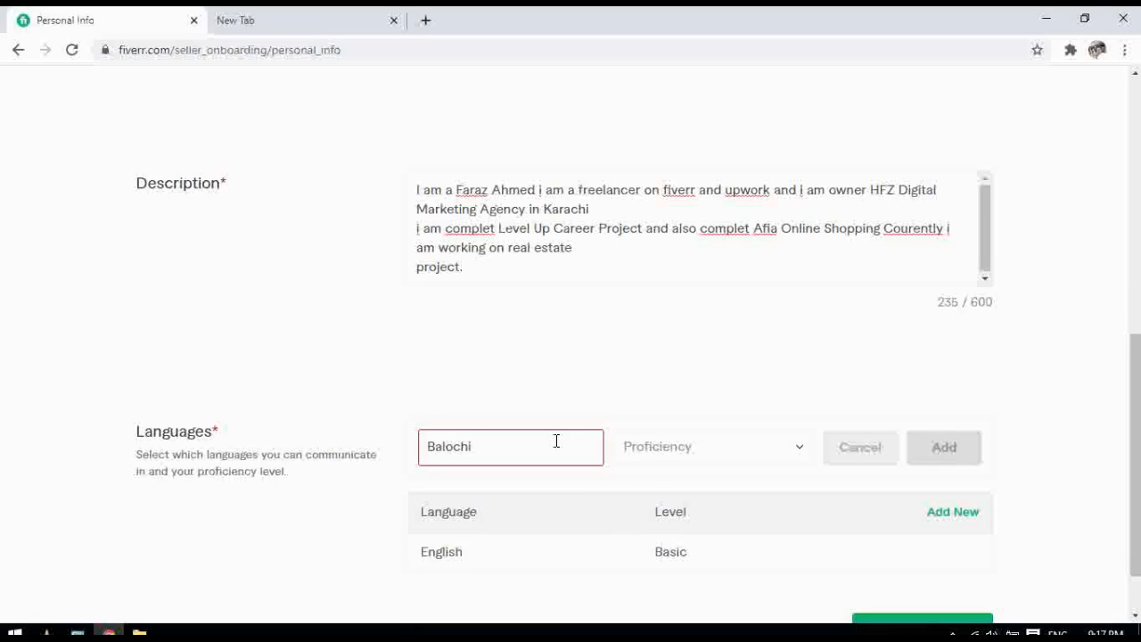
click(554, 446)
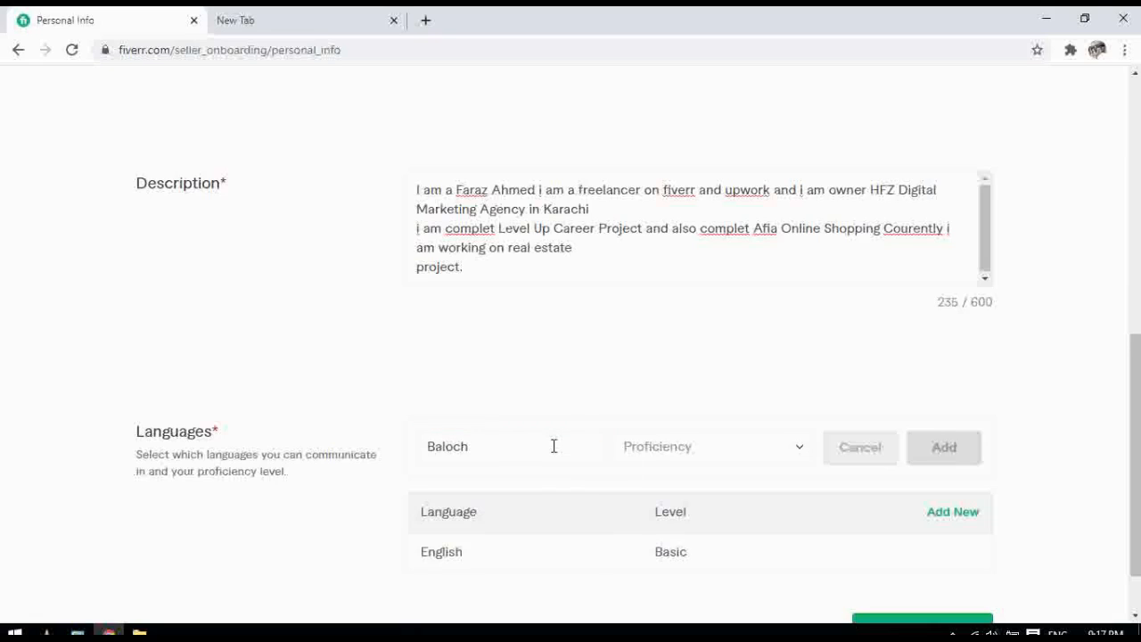
key(BackSpace)
key(BackSpace)
key(BackSpace)
key(BackSpace)
key(BackSpace)
text(U)
key(Down)
key(Down)
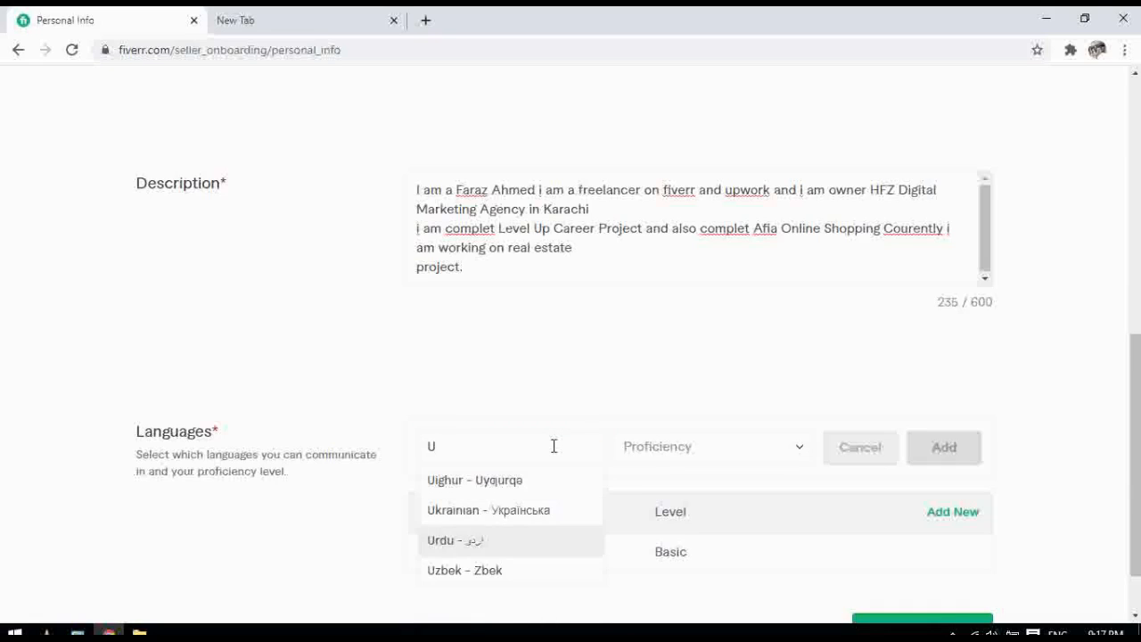
key(Return)
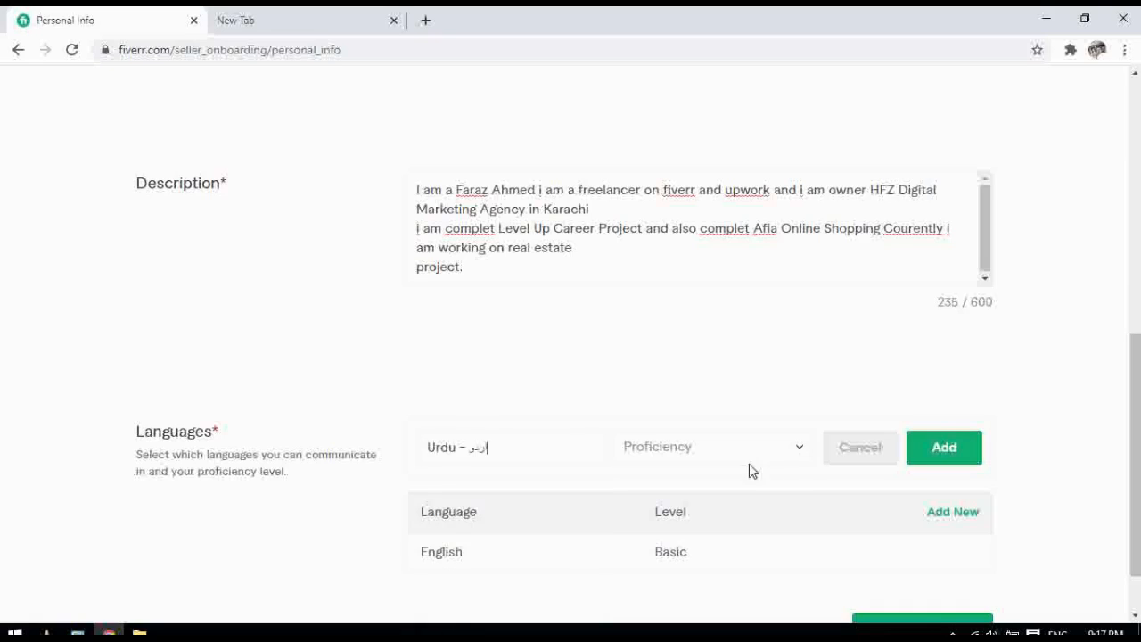
click(800, 451)
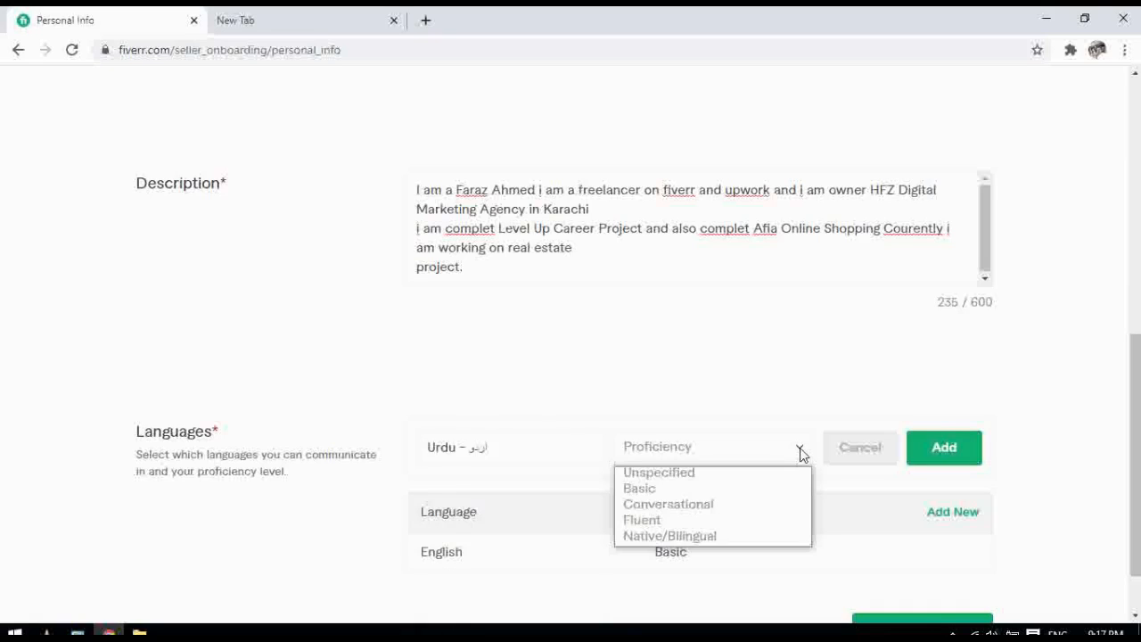
click(652, 522)
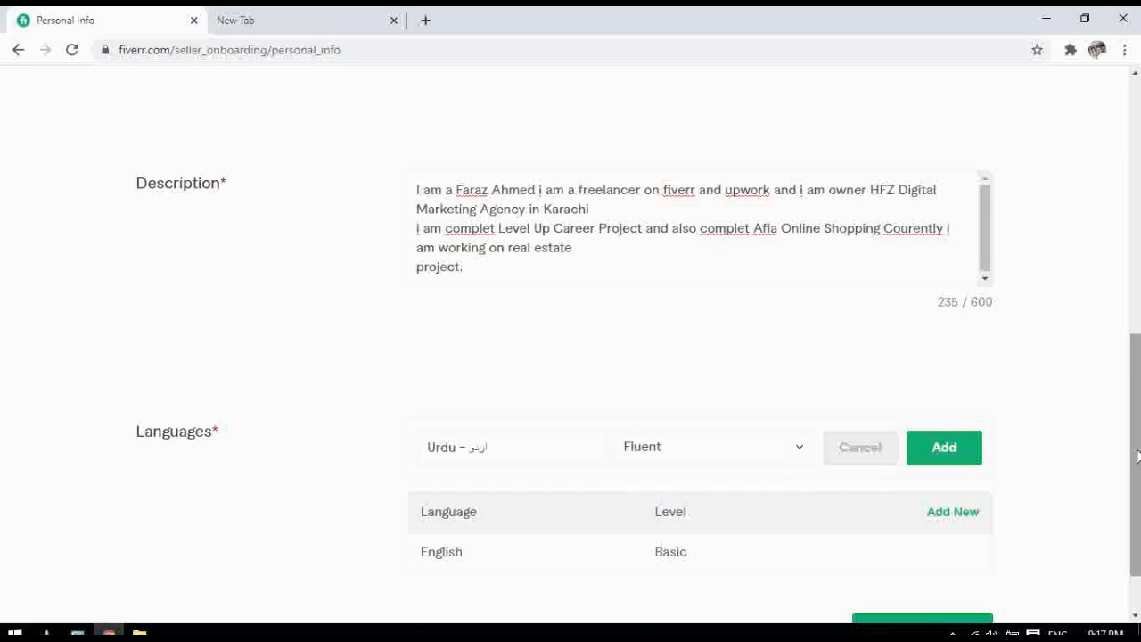
scroll(1129, 460, down, 2)
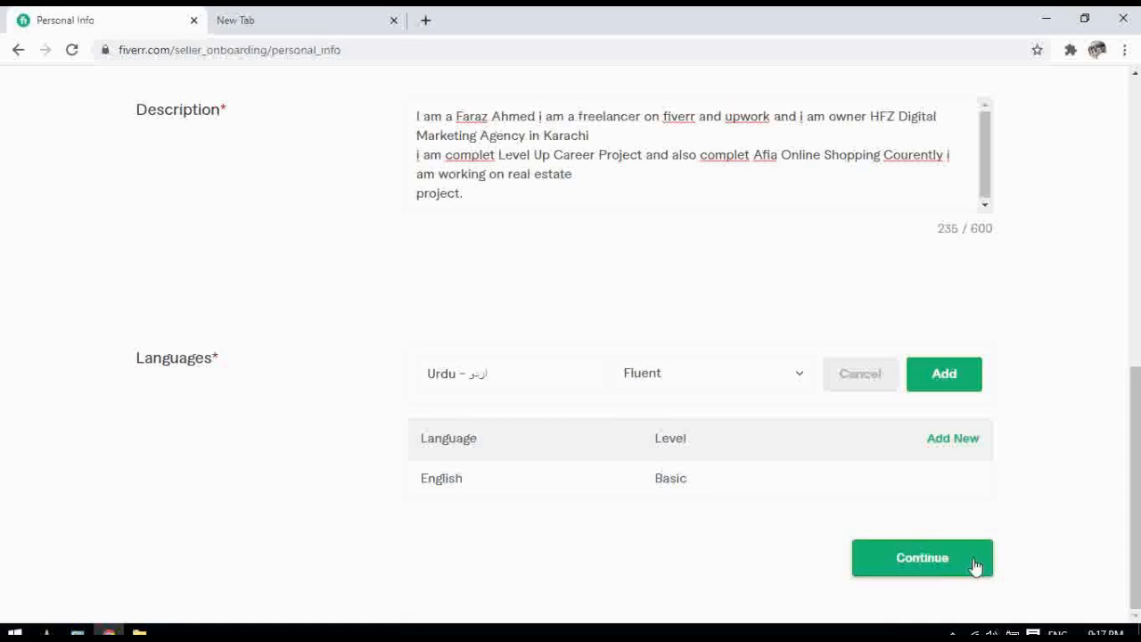
Continue to Professional Info and set occupation Digital Marketing, from 2017 to 2020
click(919, 564)
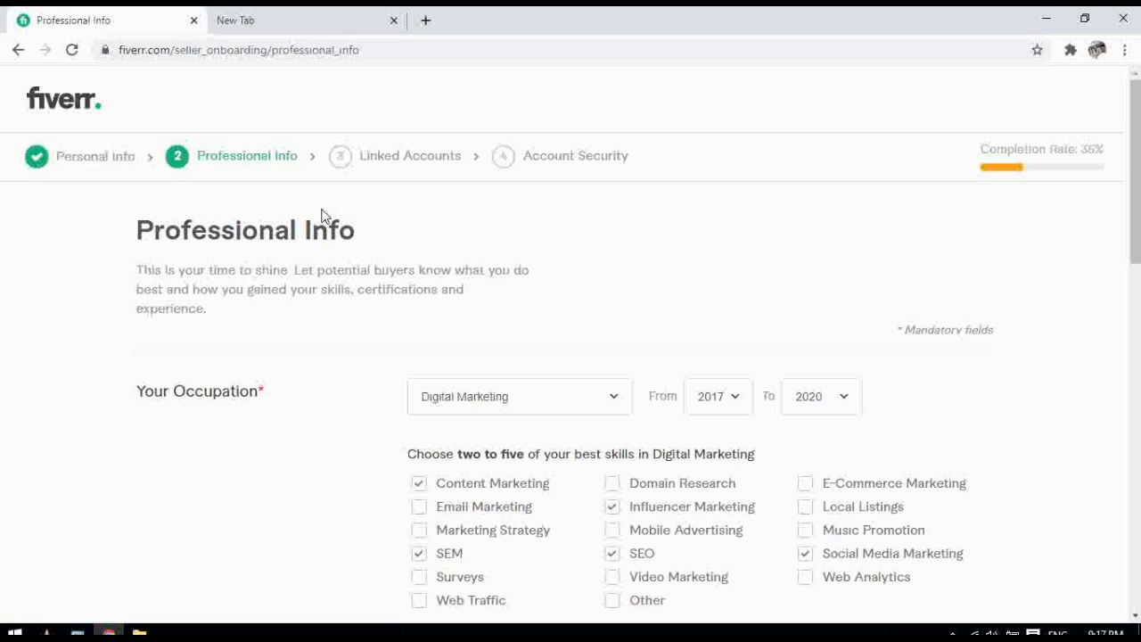
drag(1136, 227, 1136, 254)
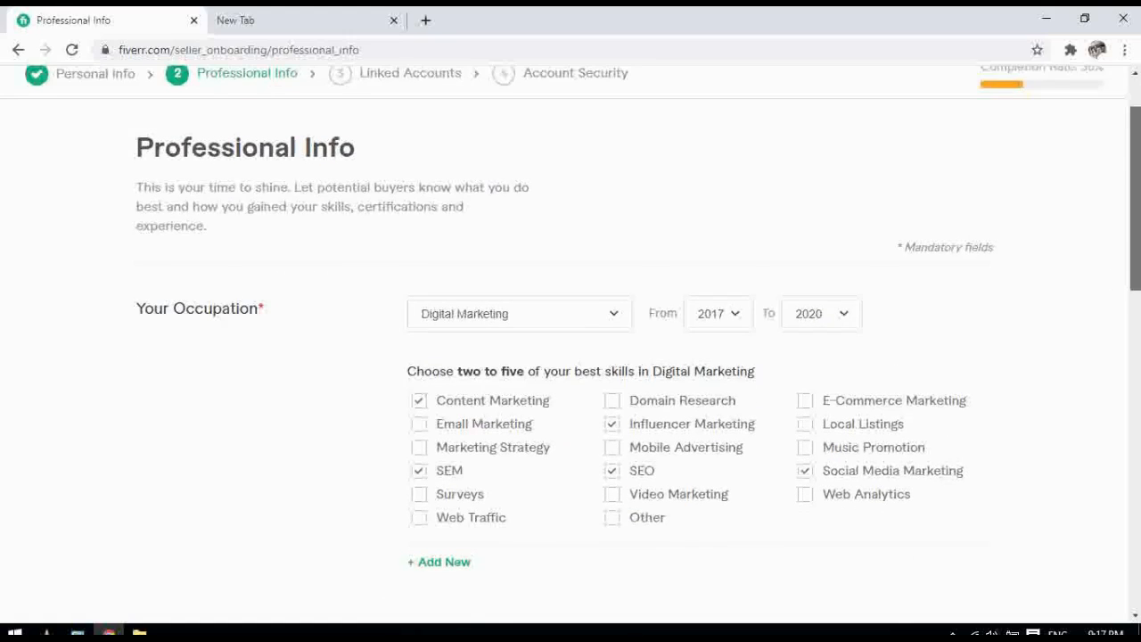
click(614, 317)
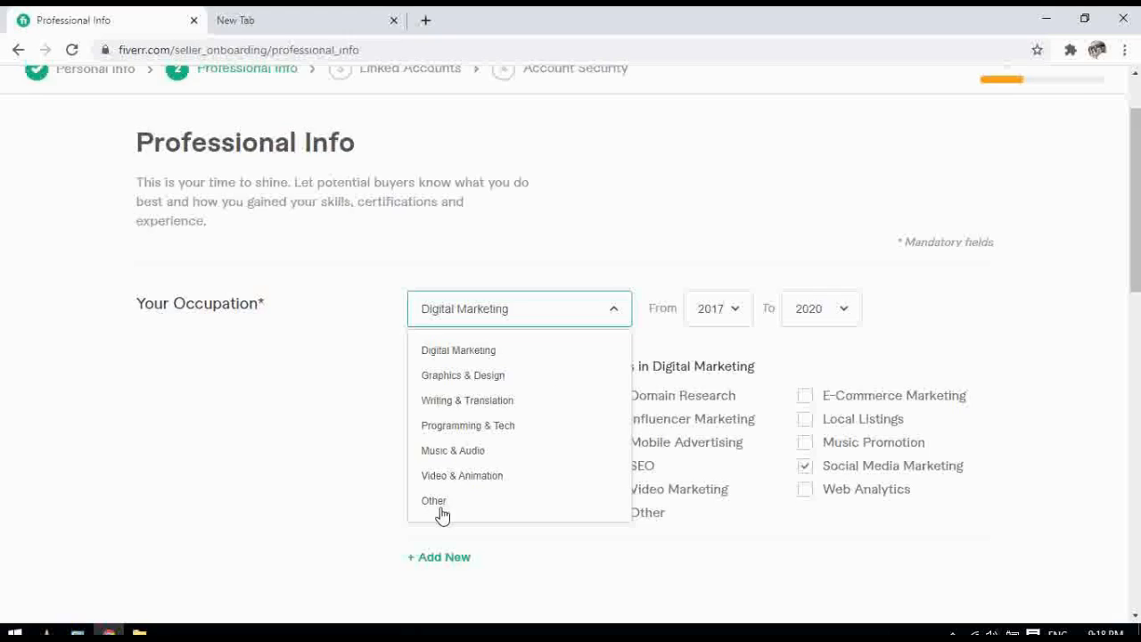
click(493, 353)
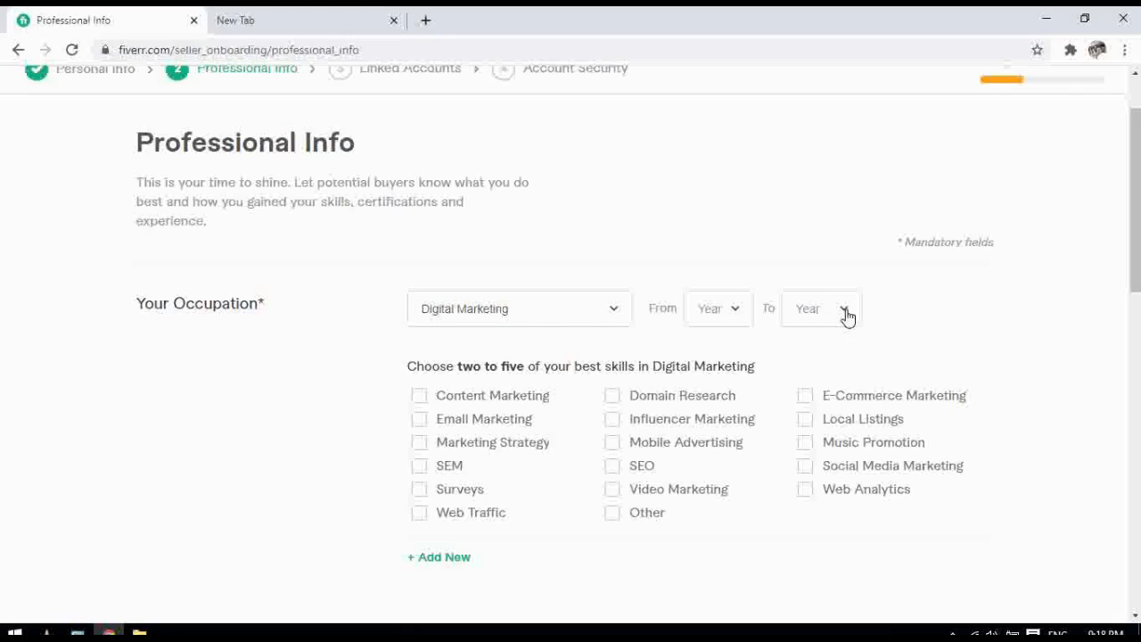
click(731, 317)
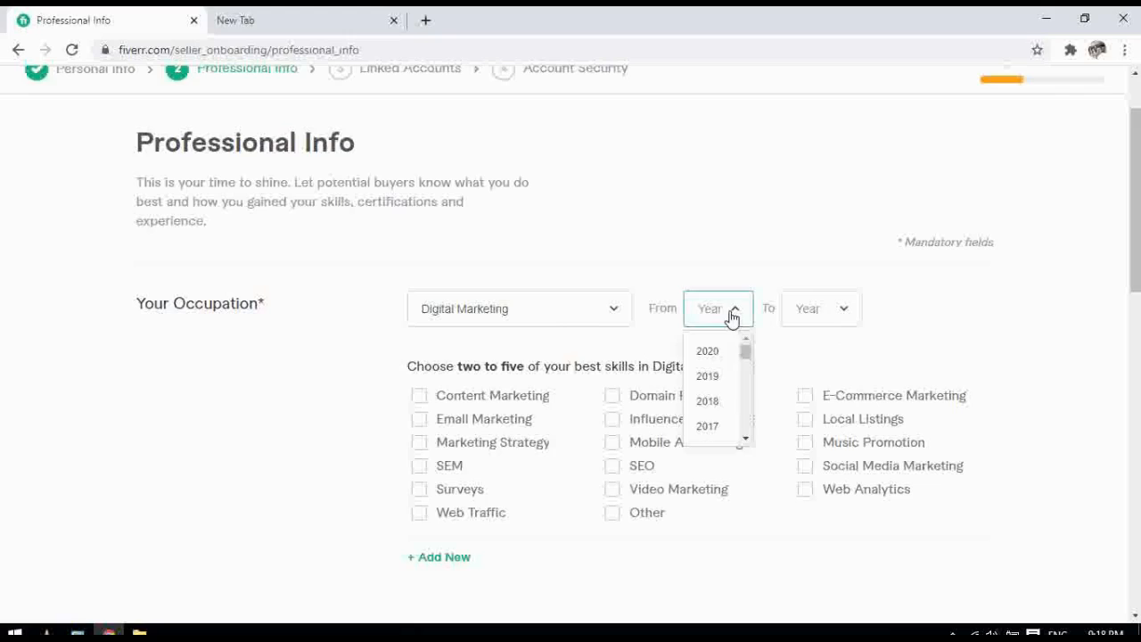
click(709, 428)
click(852, 310)
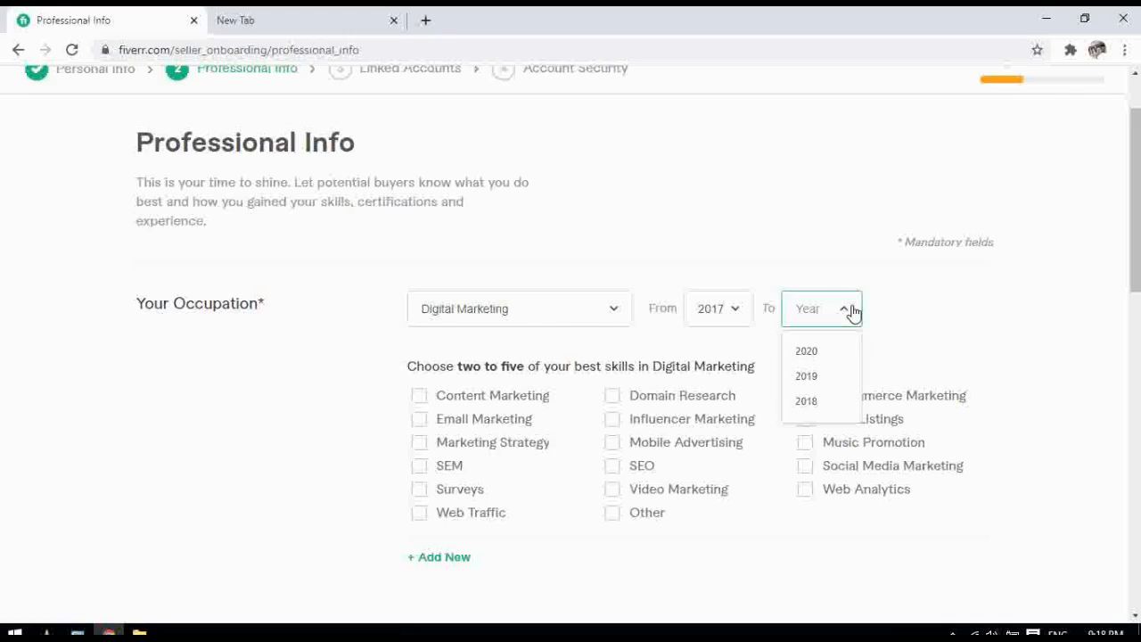
click(811, 353)
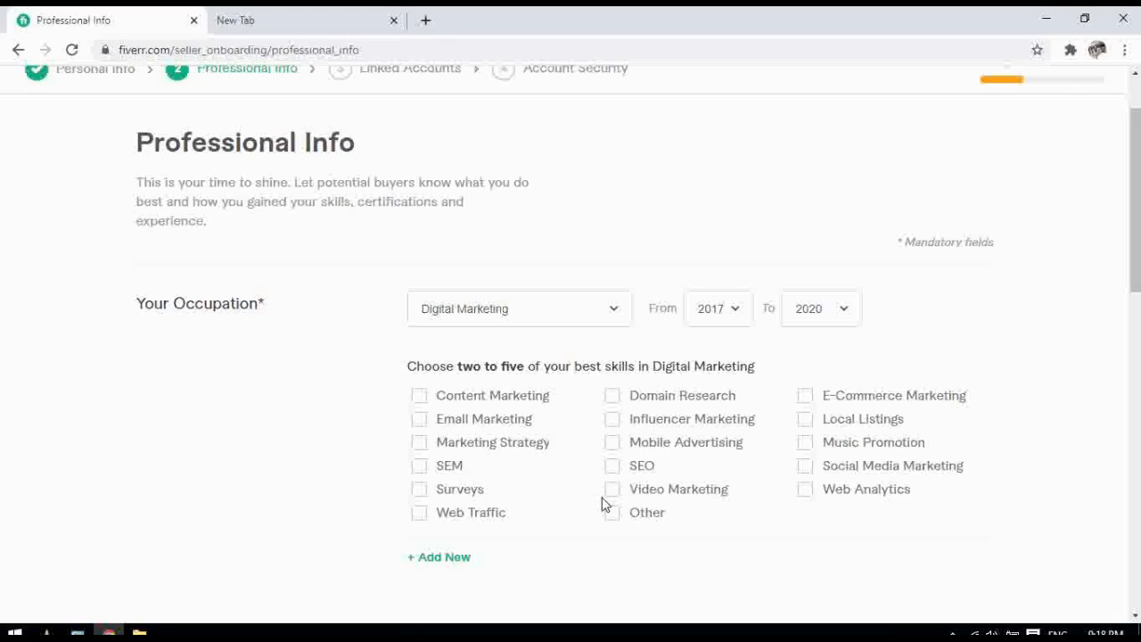
Tick Influencer Marketing, Social Media Marketing, Content Marketing, SEM and SEO as best skills
click(613, 467)
click(805, 468)
click(420, 398)
click(419, 468)
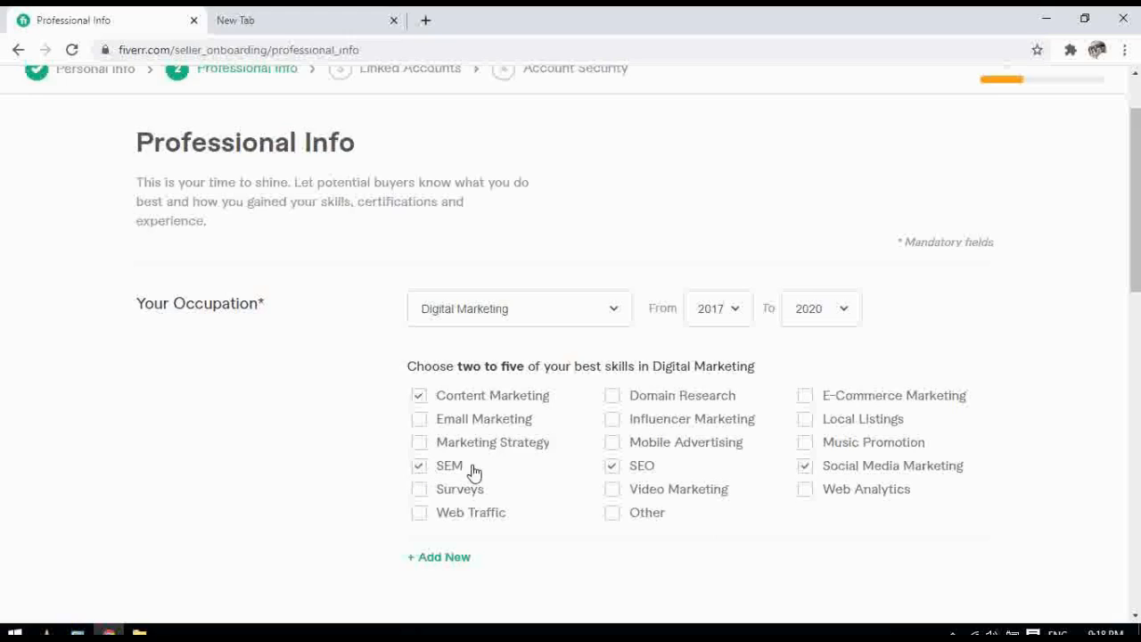
click(611, 462)
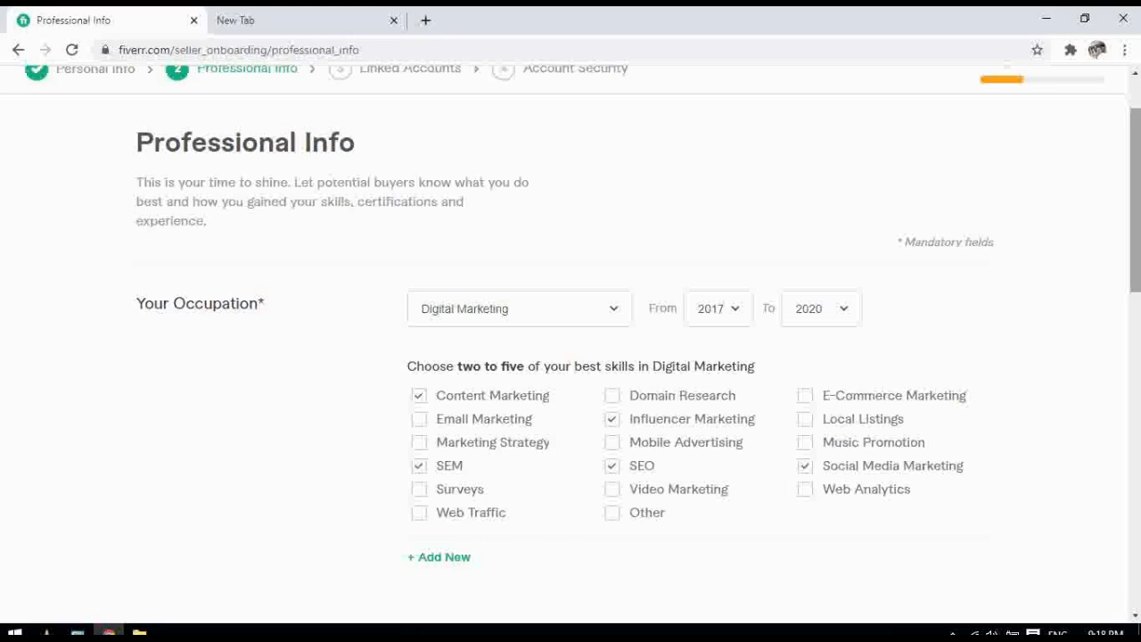
drag(1135, 214, 1135, 351)
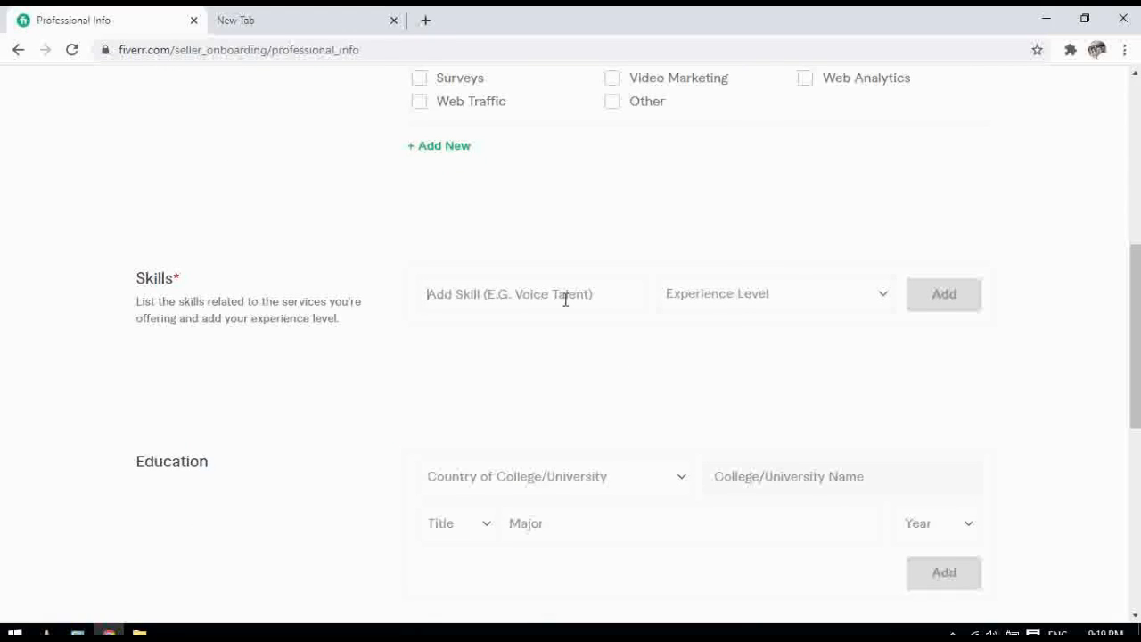
Enter SEO as a skill name and set its experience level to Expert
click(532, 294)
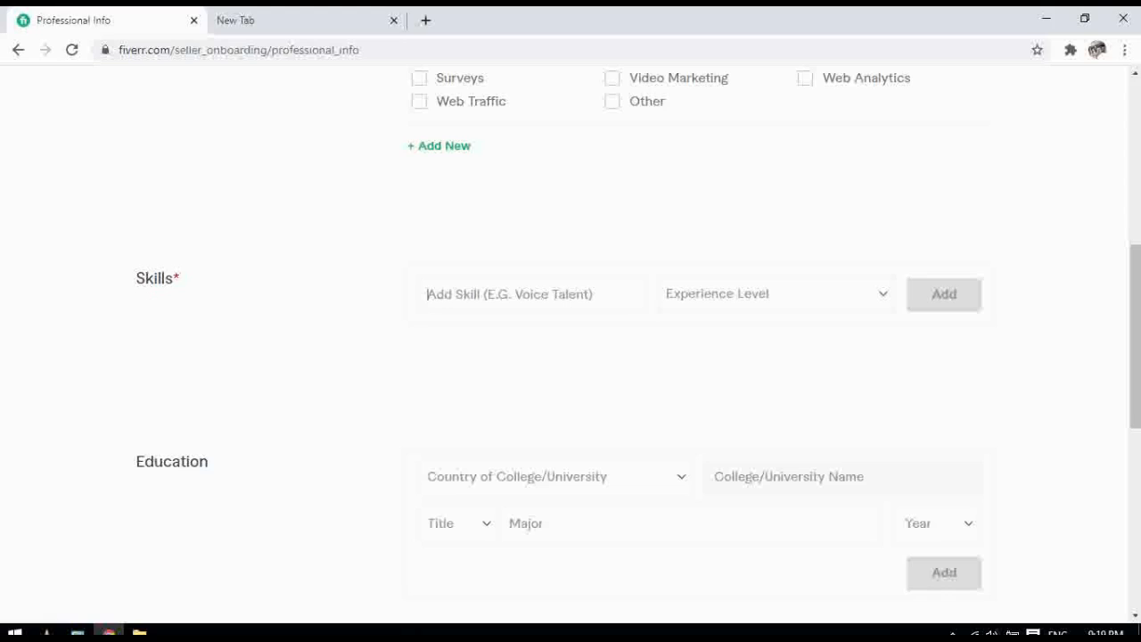
scroll(1137, 232, up, 3)
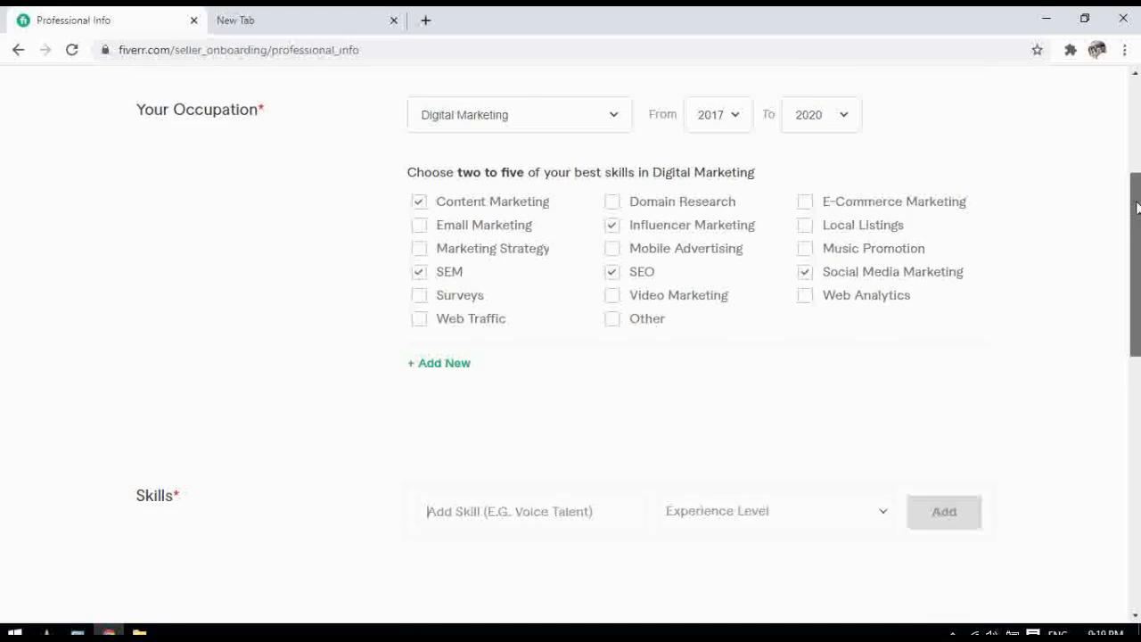
scroll(1136, 208, down, 3)
click(488, 257)
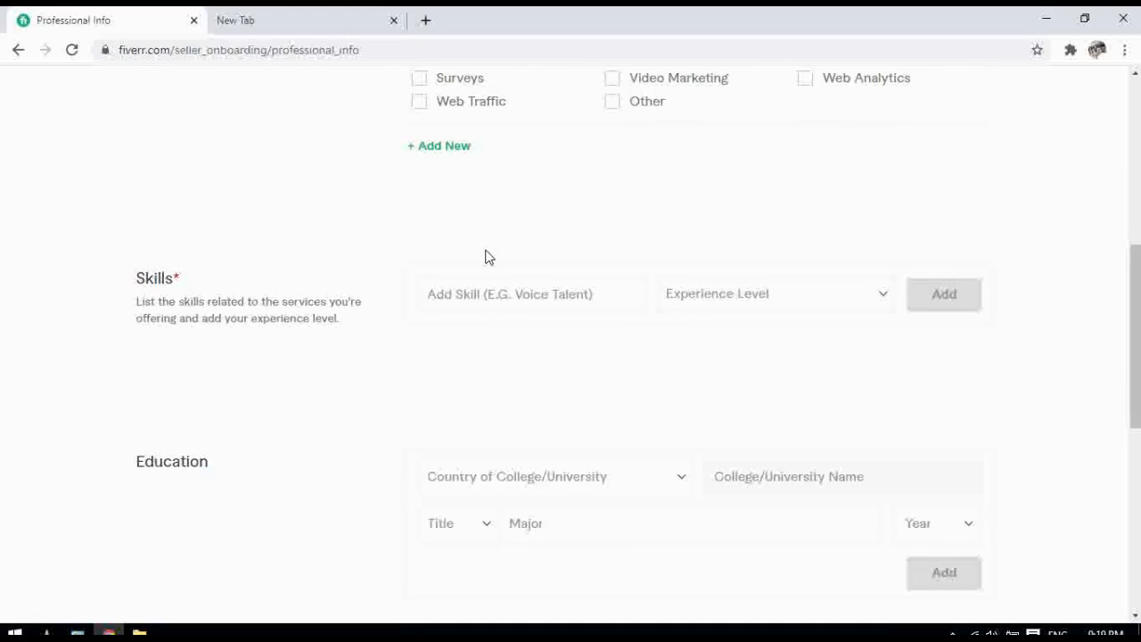
click(478, 304)
text(SE)
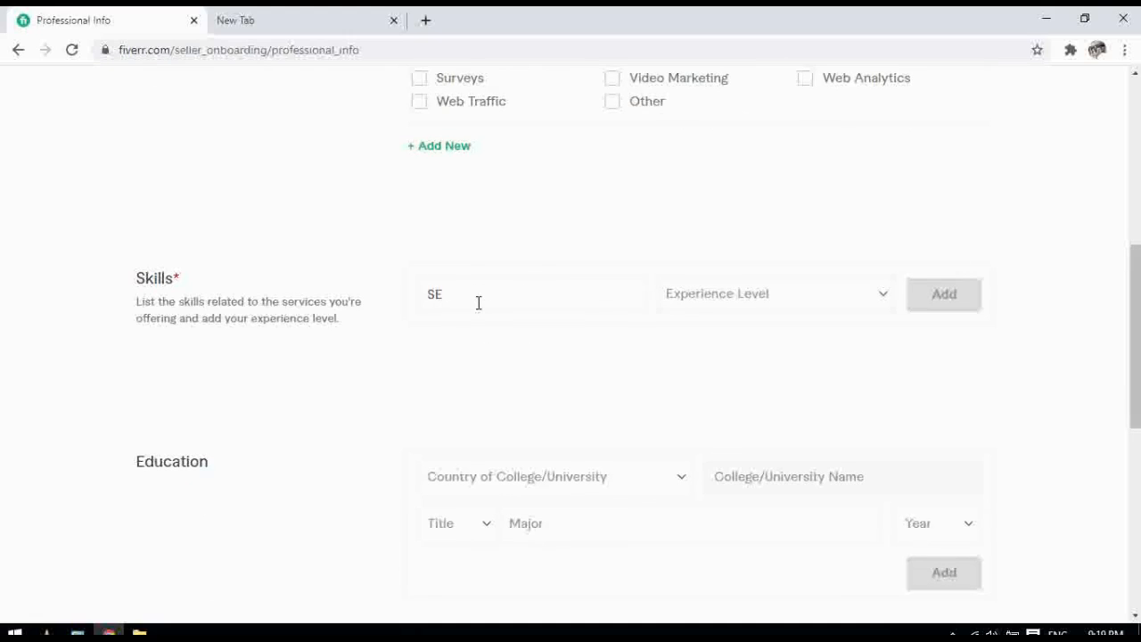
text(O)
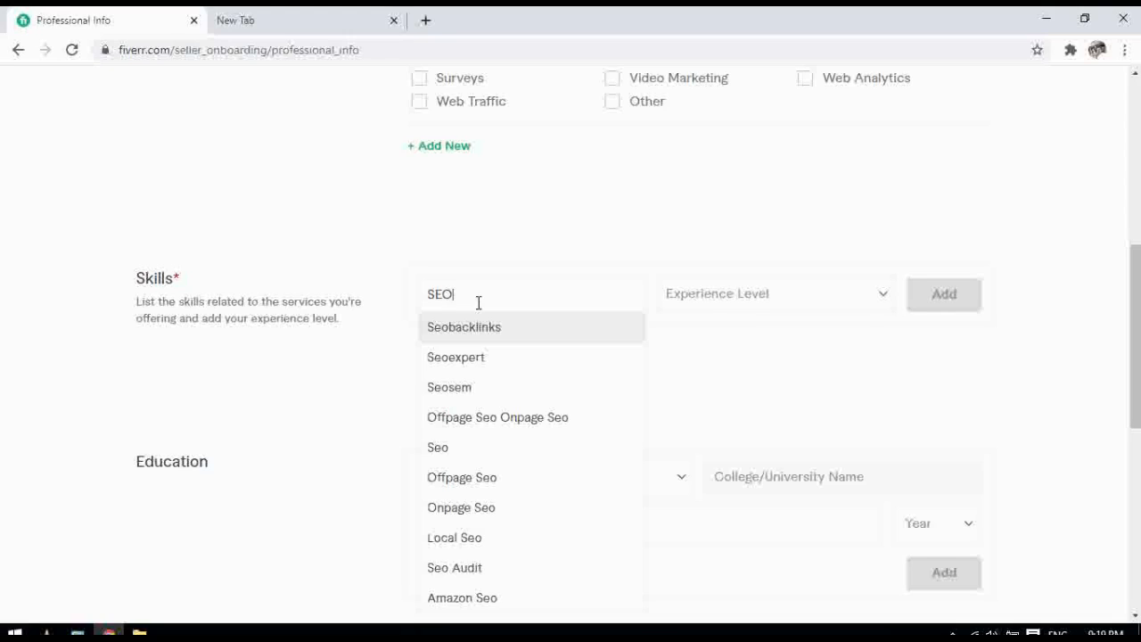
click(754, 302)
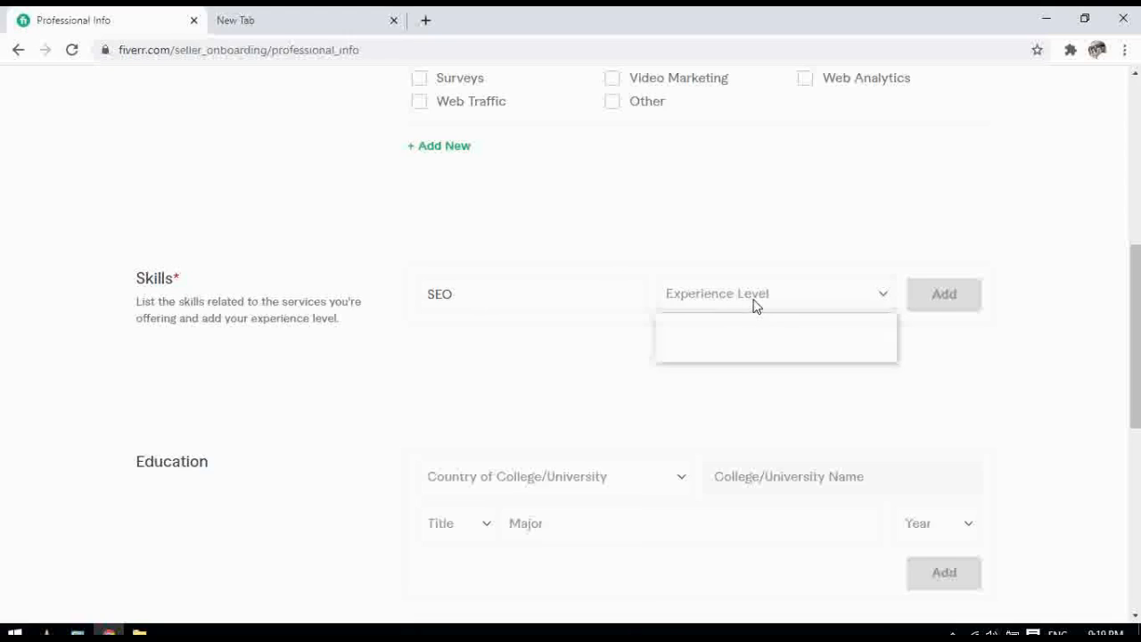
click(717, 353)
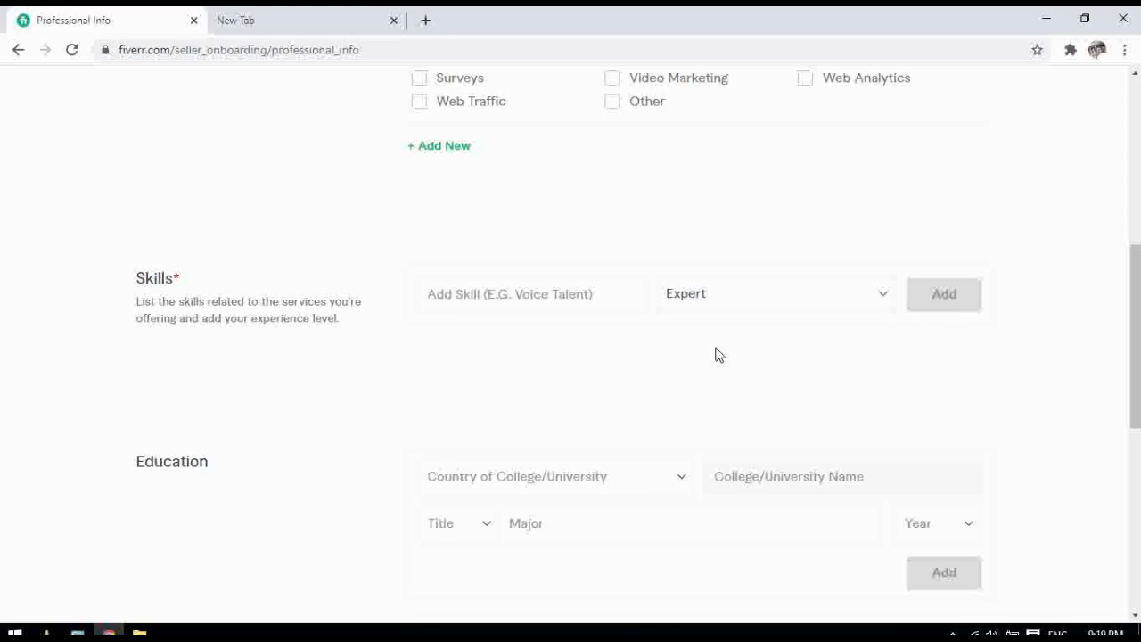
Switch the skill to the Digital Marketing suggestion and add it at Expert level
click(542, 293)
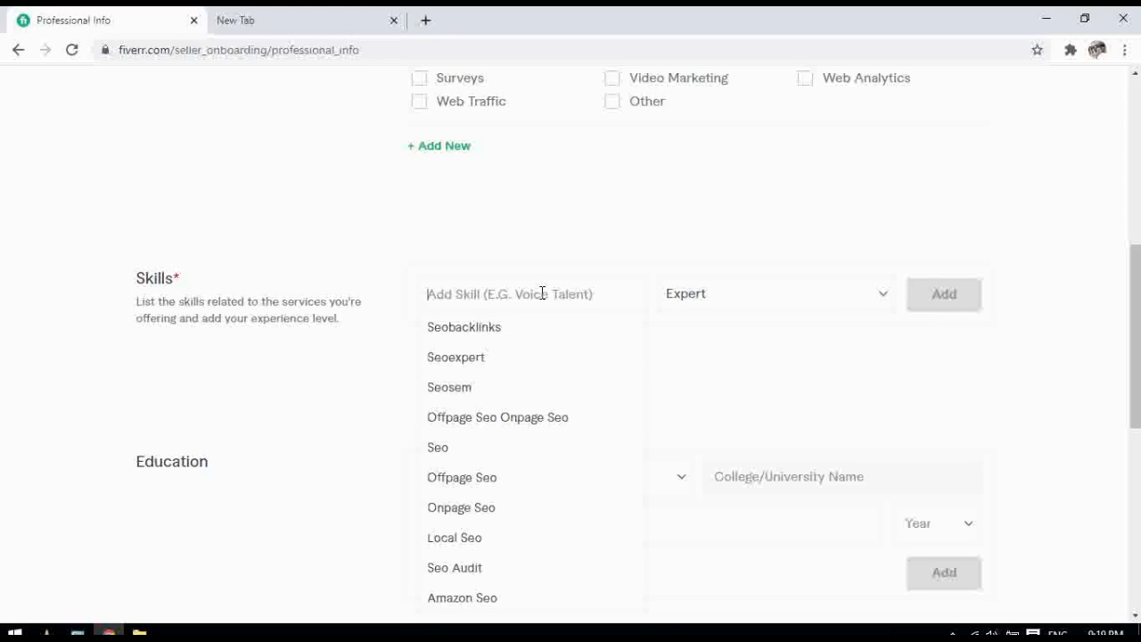
text(S)
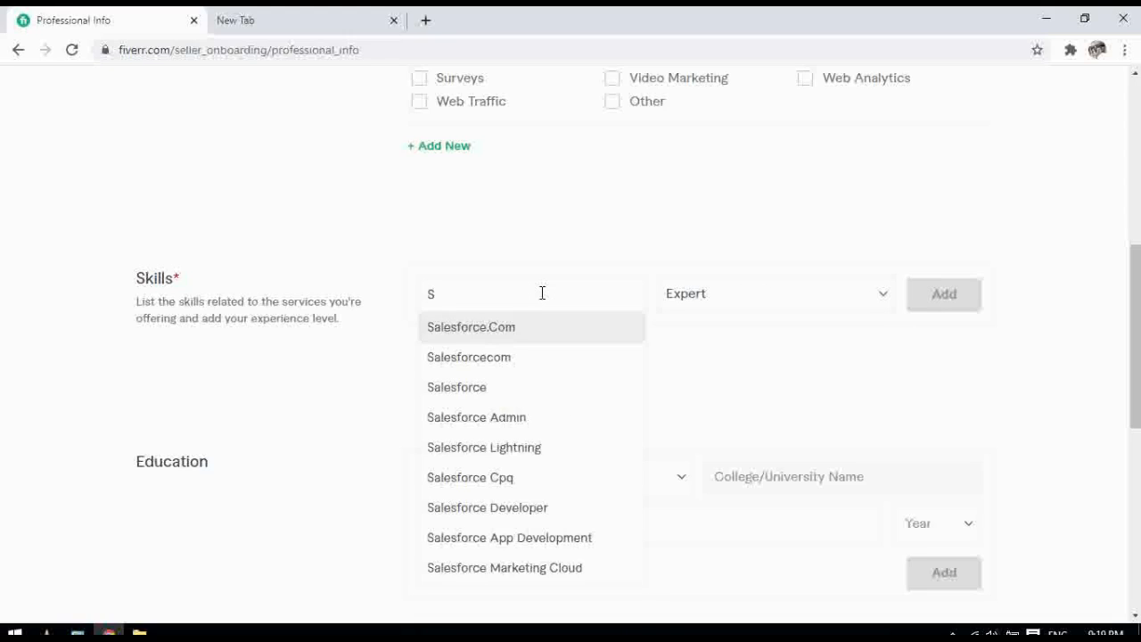
key(BackSpace)
text(Digitl)
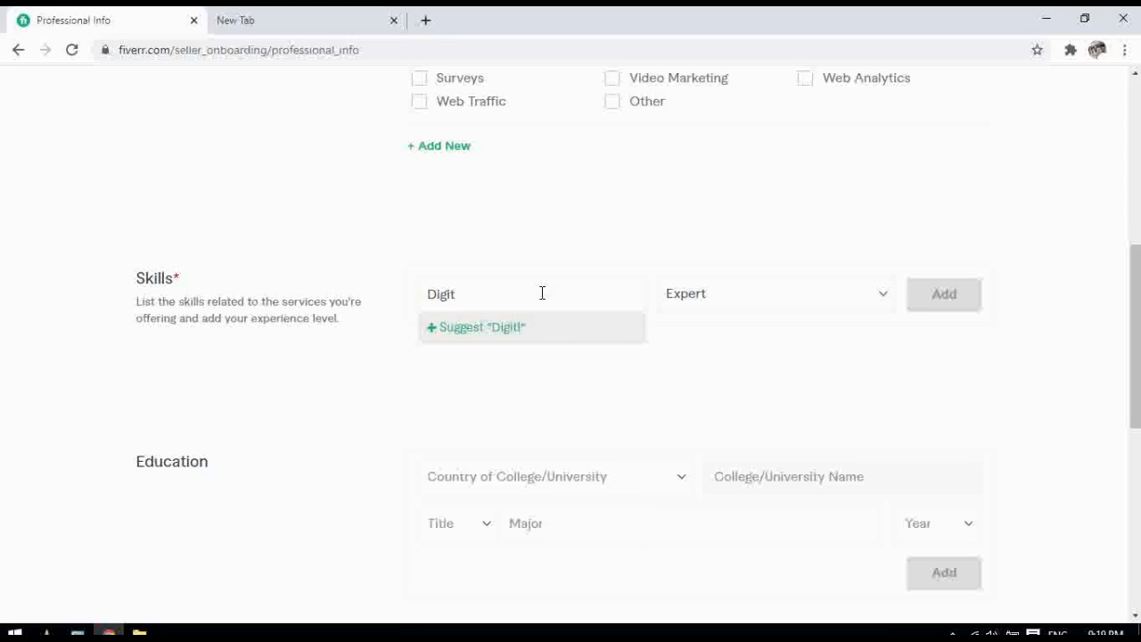
text(al Ma)
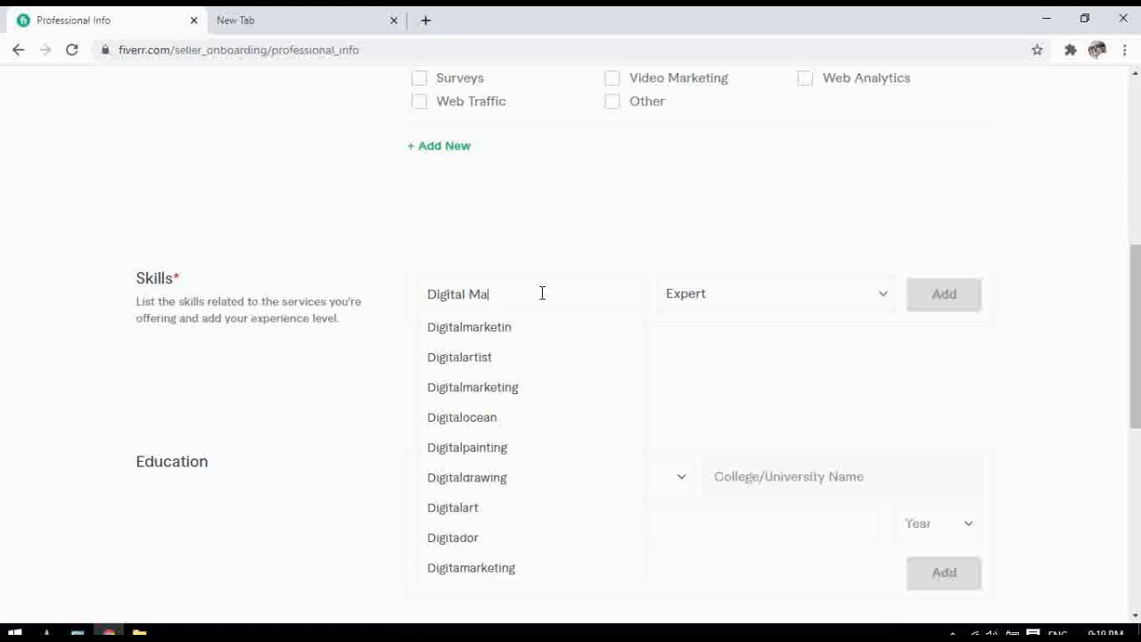
text(rketin)
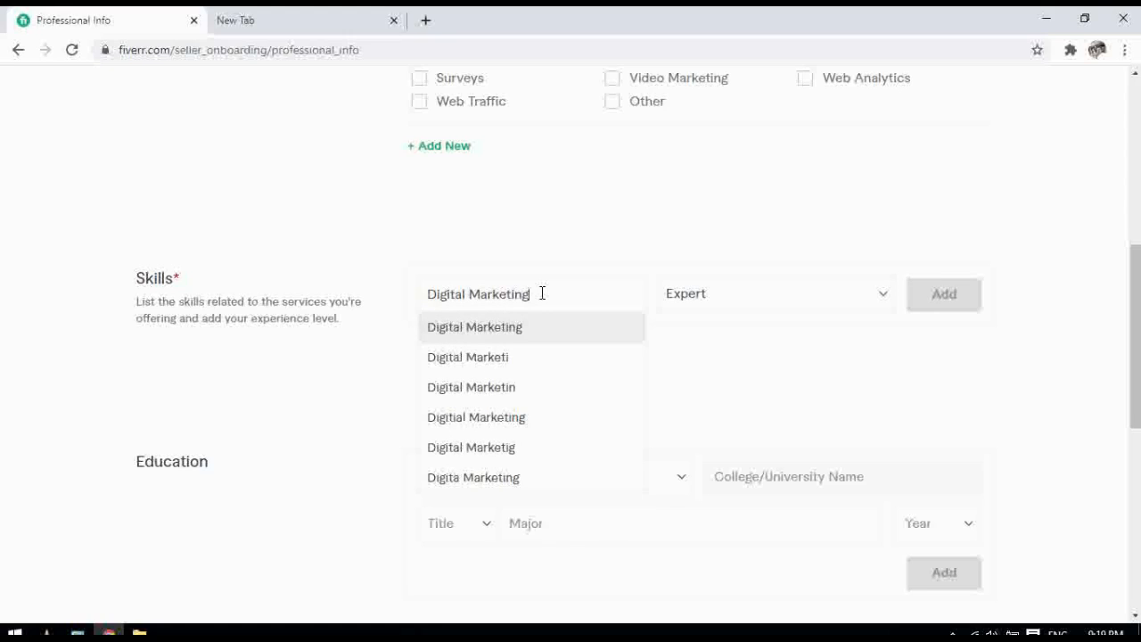
text(g)
click(467, 332)
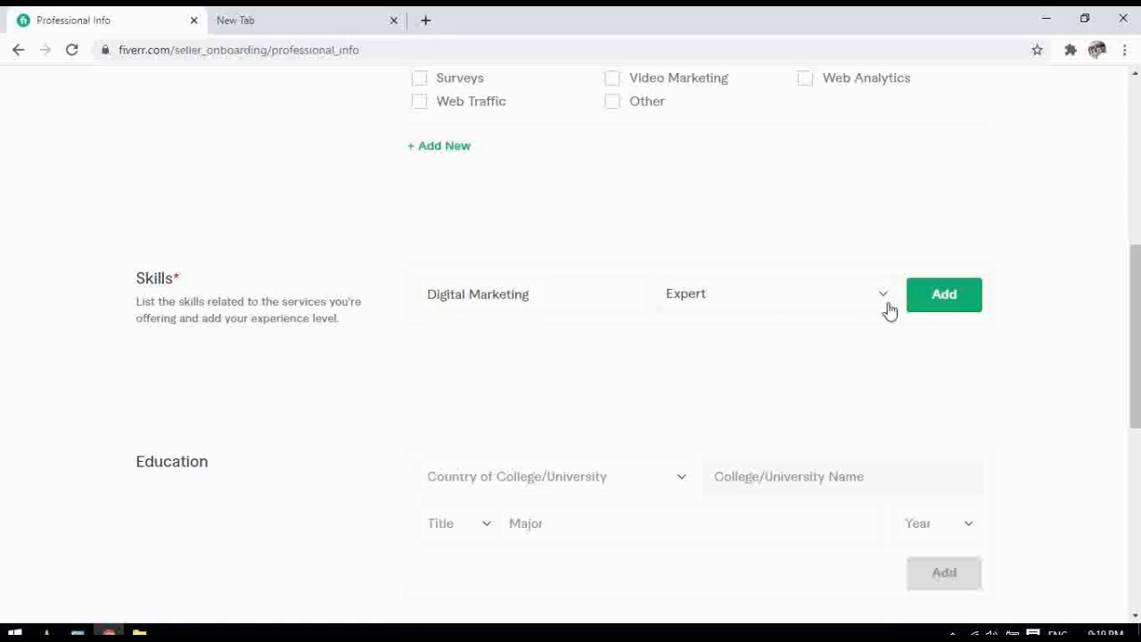
click(944, 303)
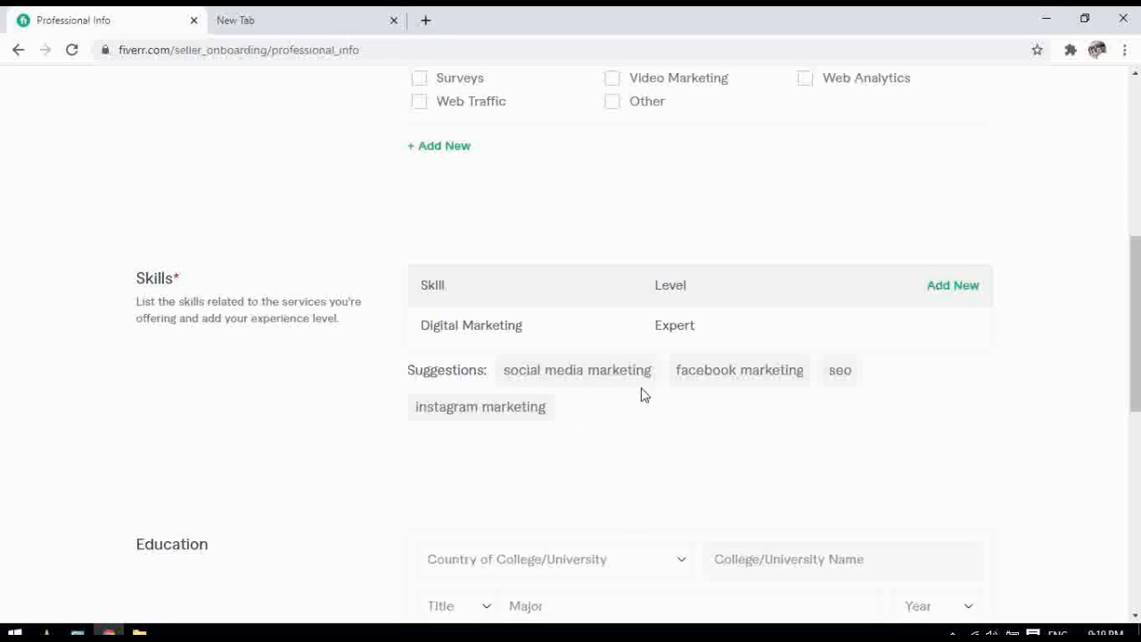
Add Social Media Marketing, Facebook Marketing and Instagram Marketing as skills, each at Expert level
click(562, 372)
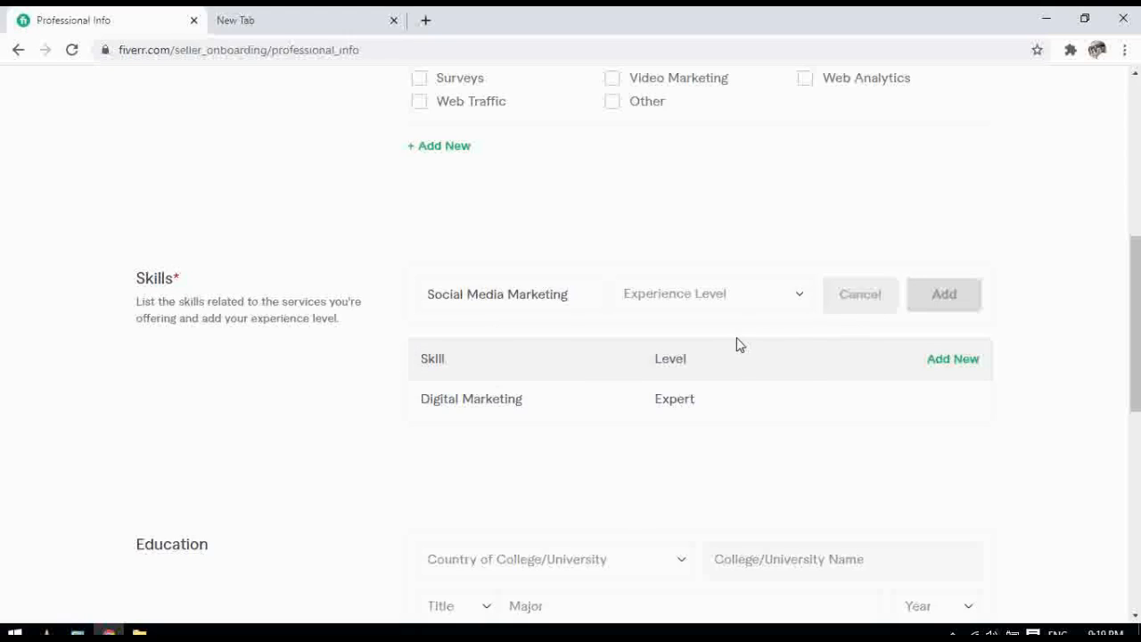
click(801, 298)
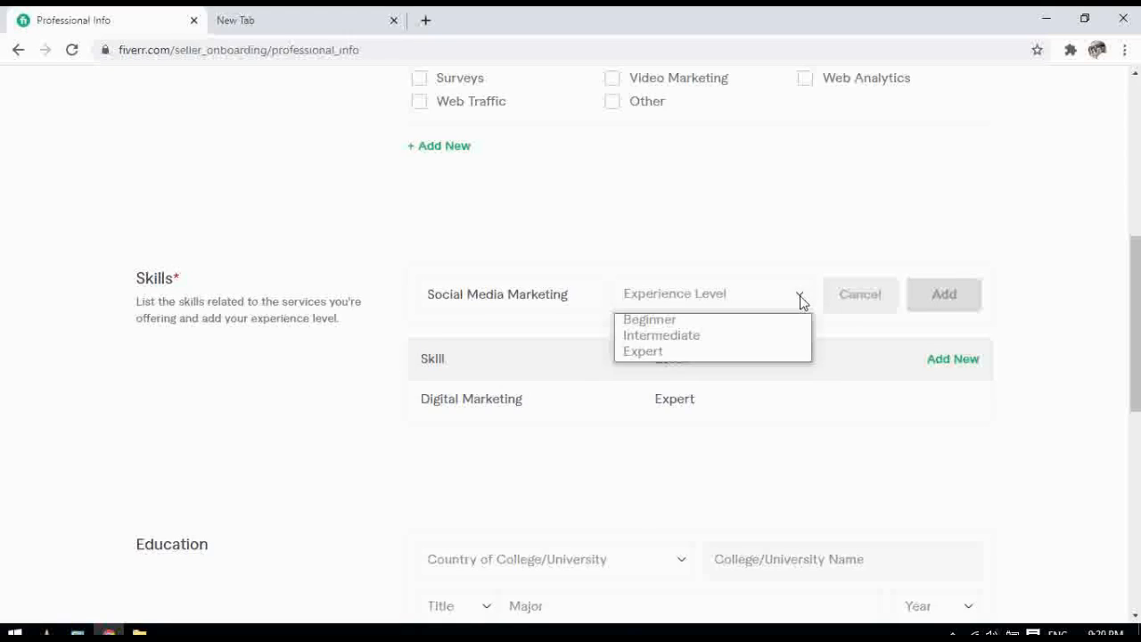
click(648, 353)
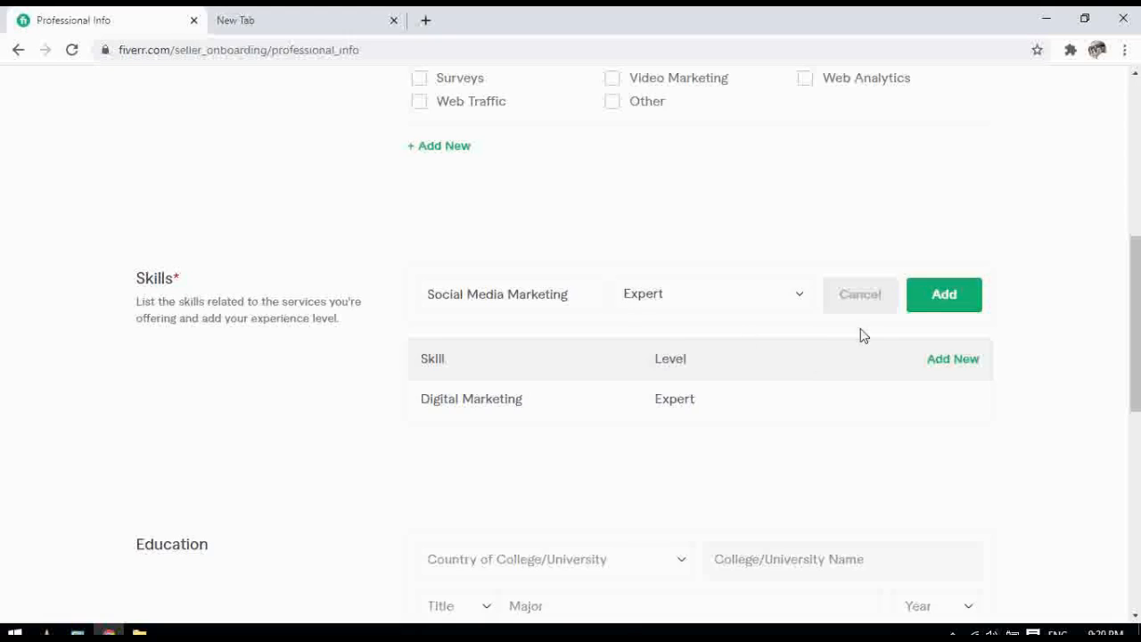
click(930, 303)
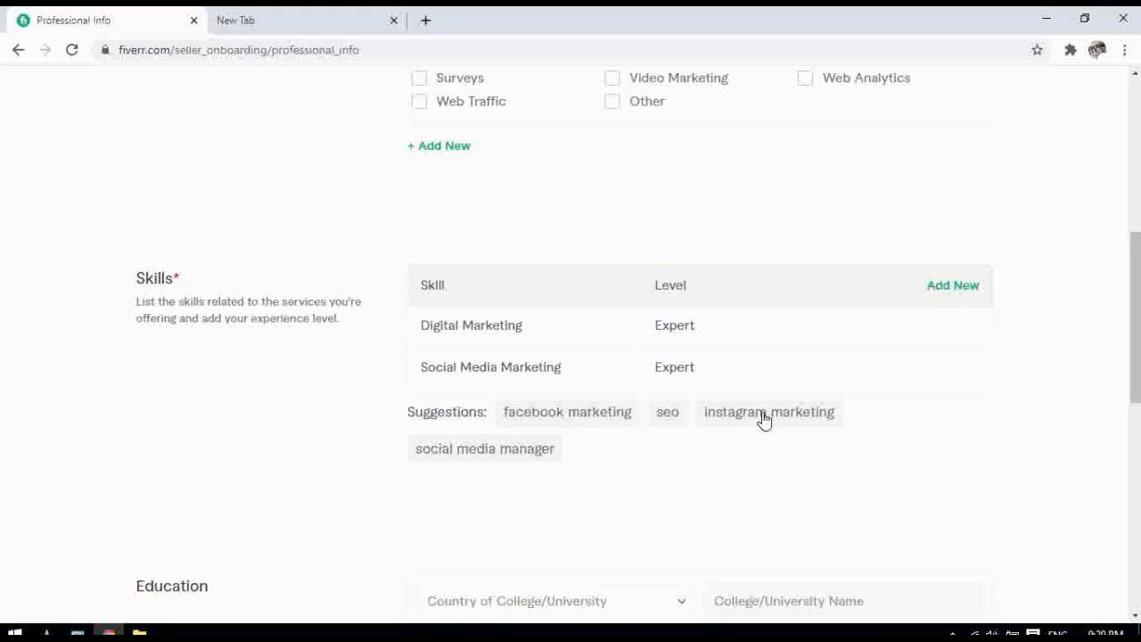
click(598, 413)
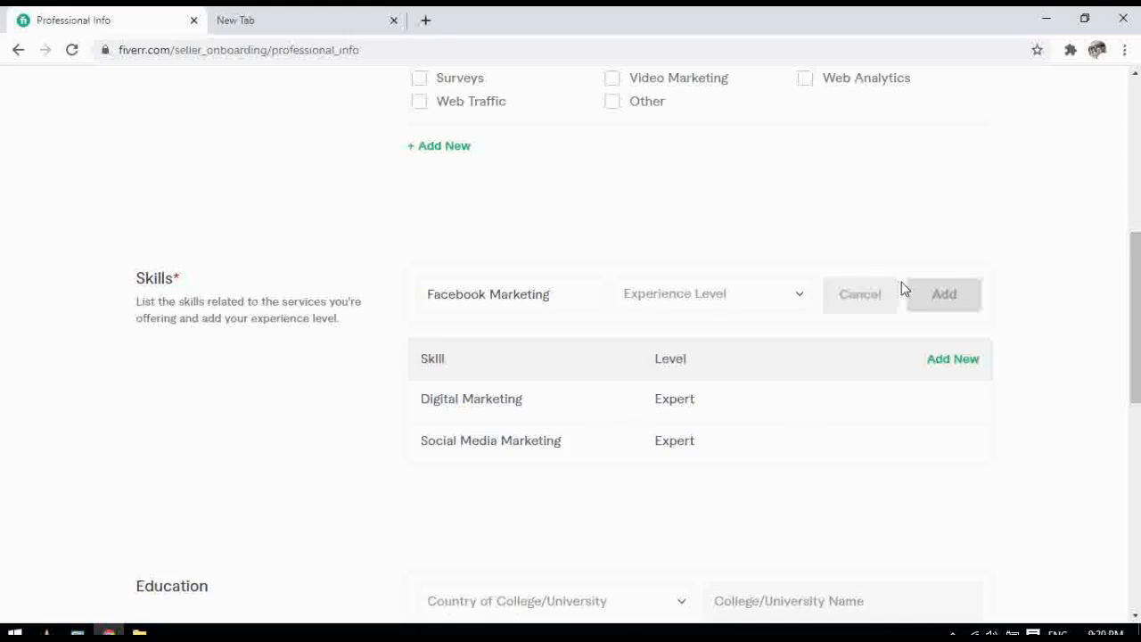
click(799, 299)
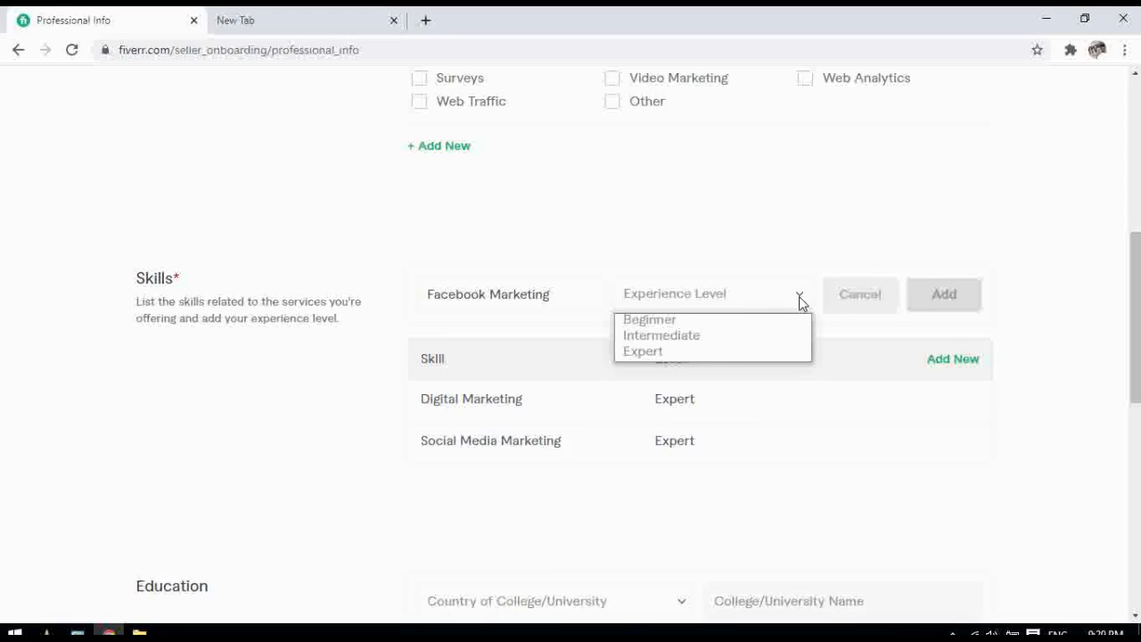
click(705, 352)
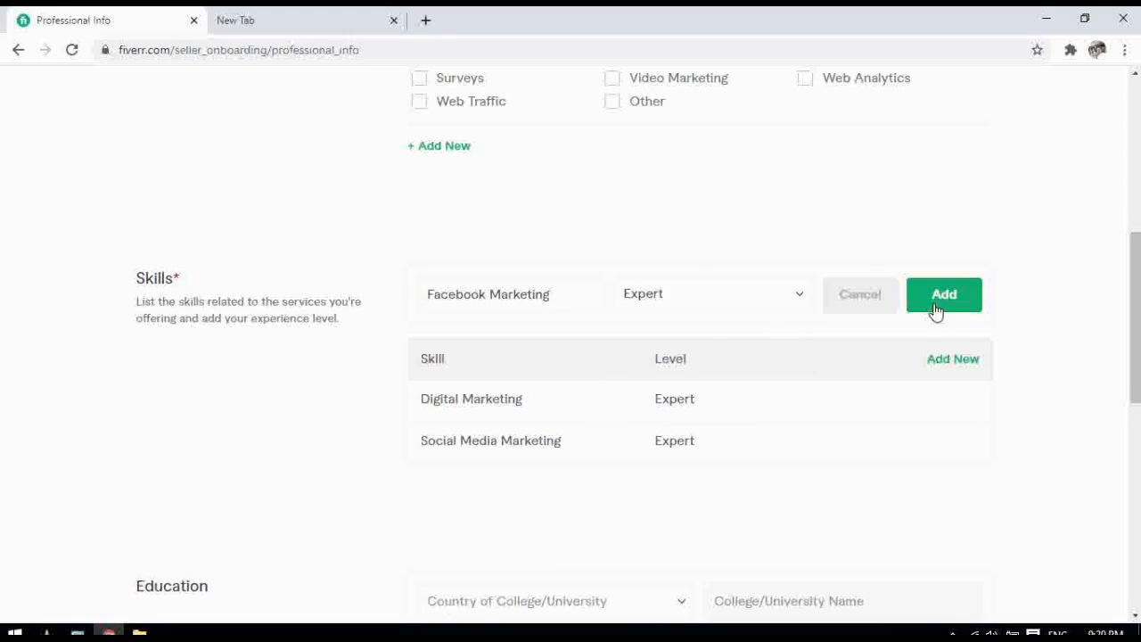
click(938, 303)
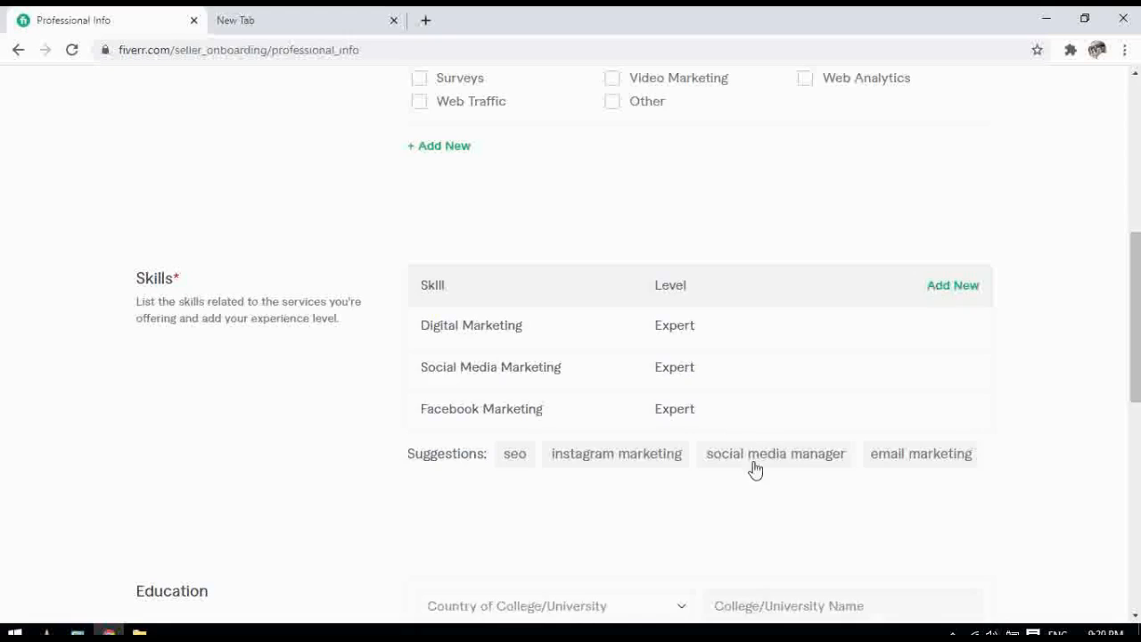
click(664, 459)
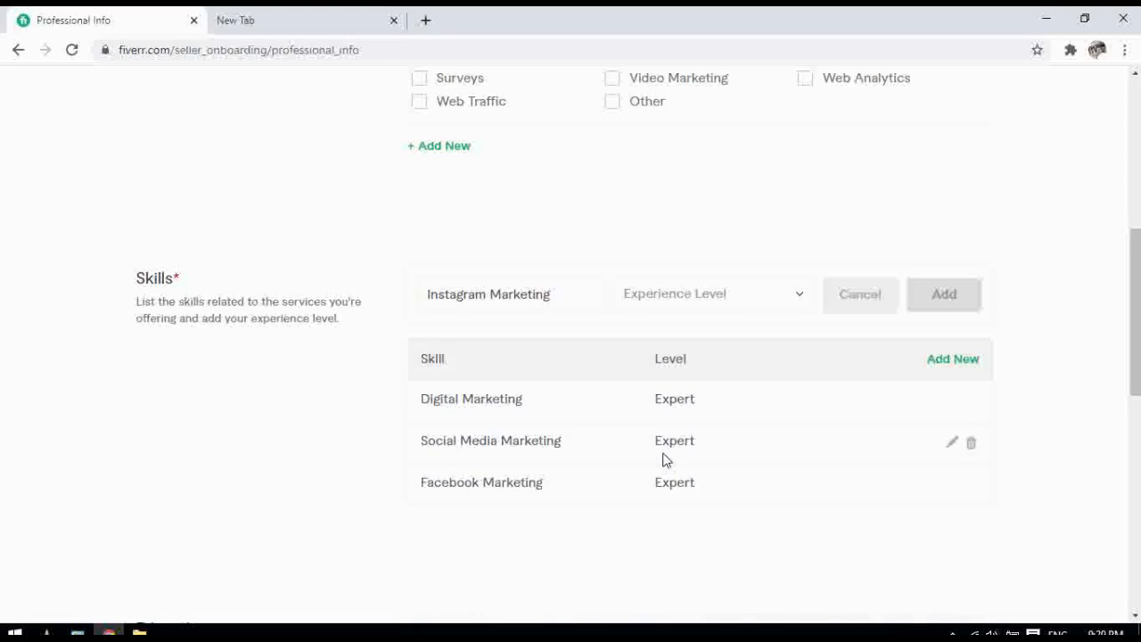
click(803, 296)
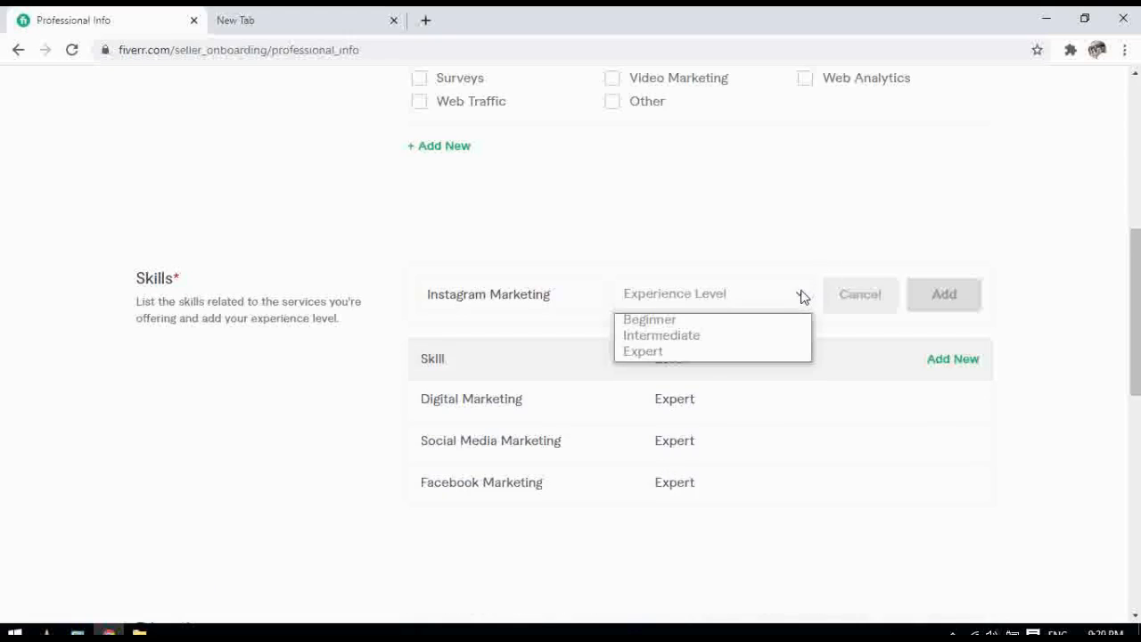
click(665, 356)
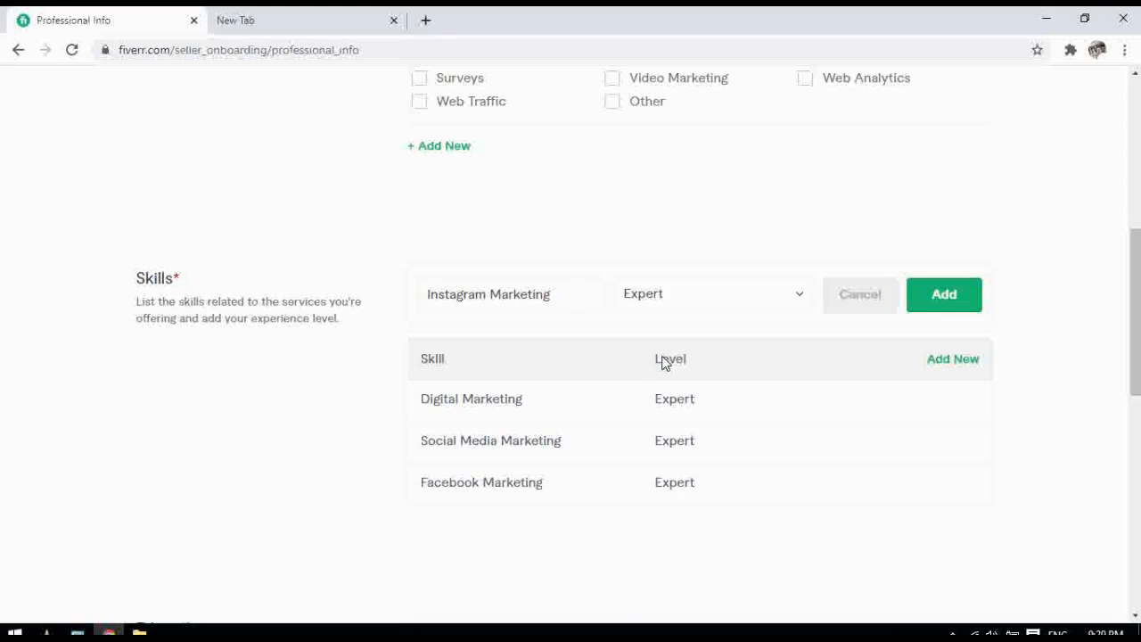
click(945, 295)
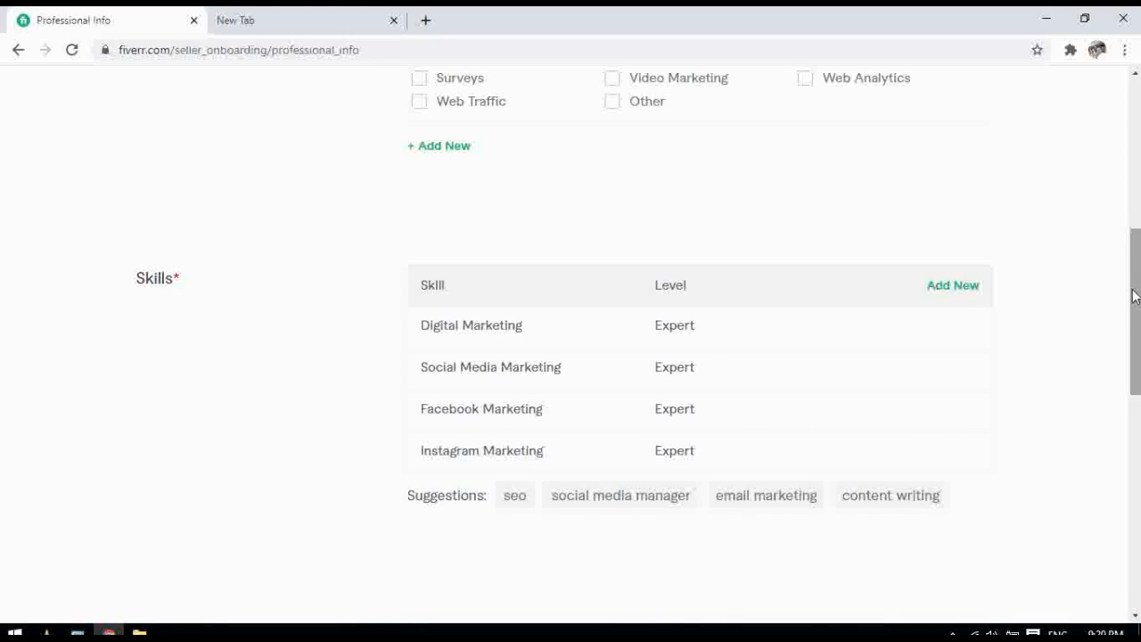
drag(1134, 297, 1136, 334)
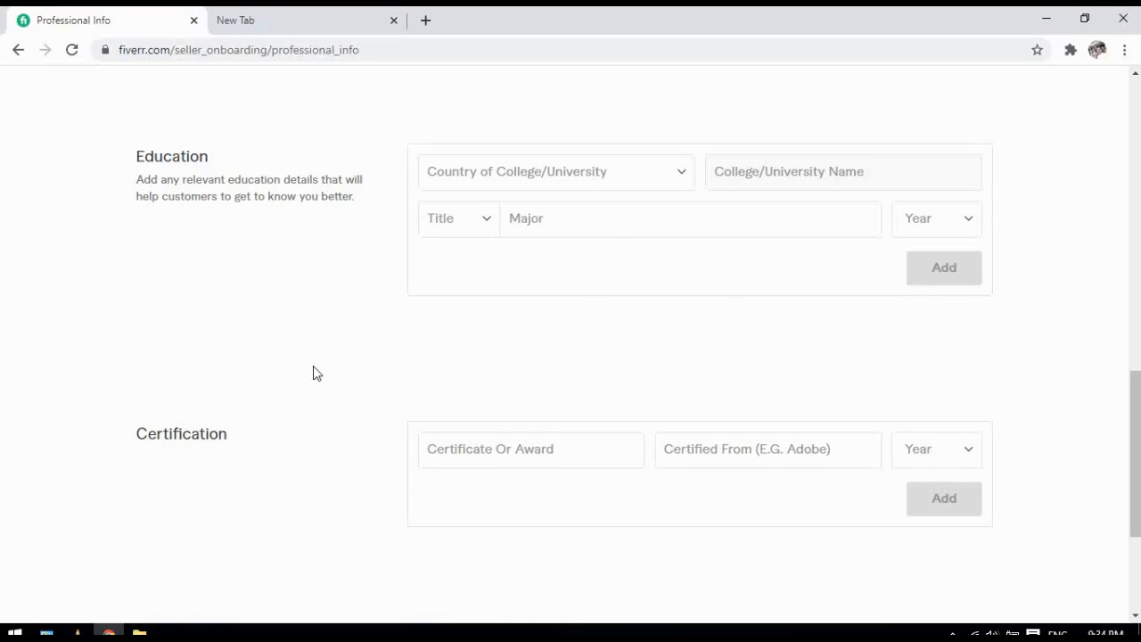
Set the college country to Pakistan, school to University Of Balochistan, and degree title to Other
click(549, 172)
key(p)
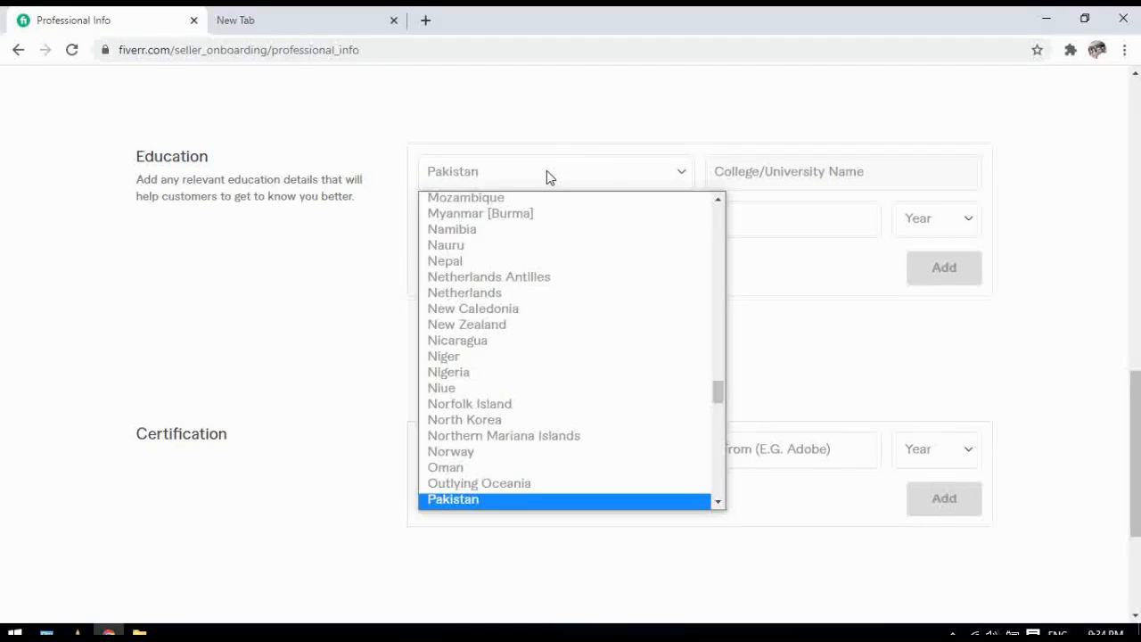
key(Return)
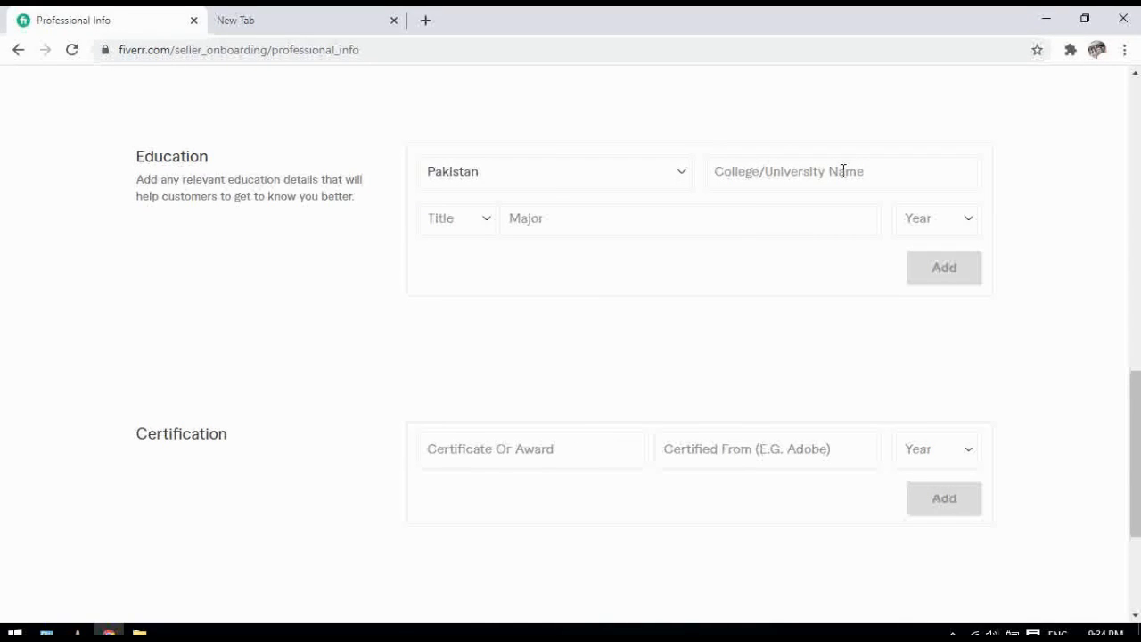
text(Uni)
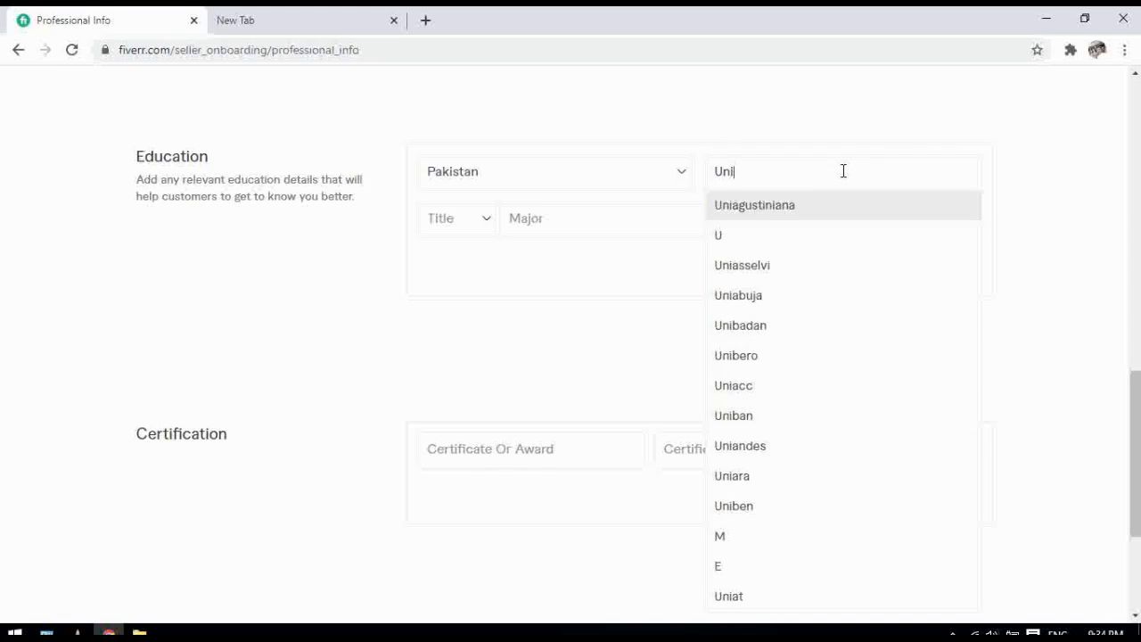
text(versity)
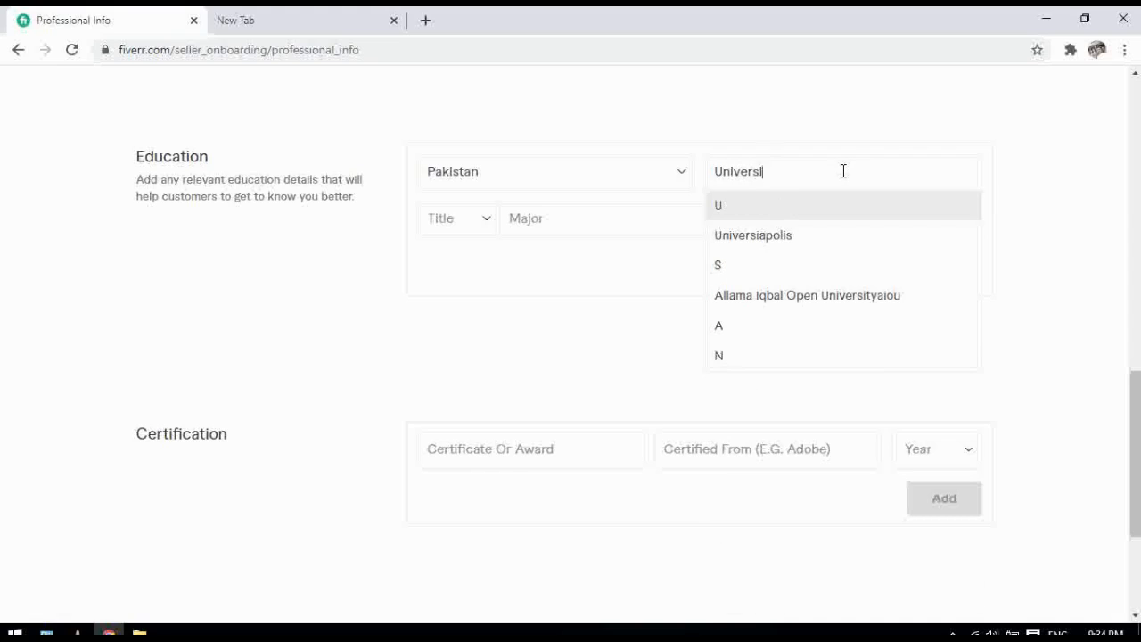
text(f )
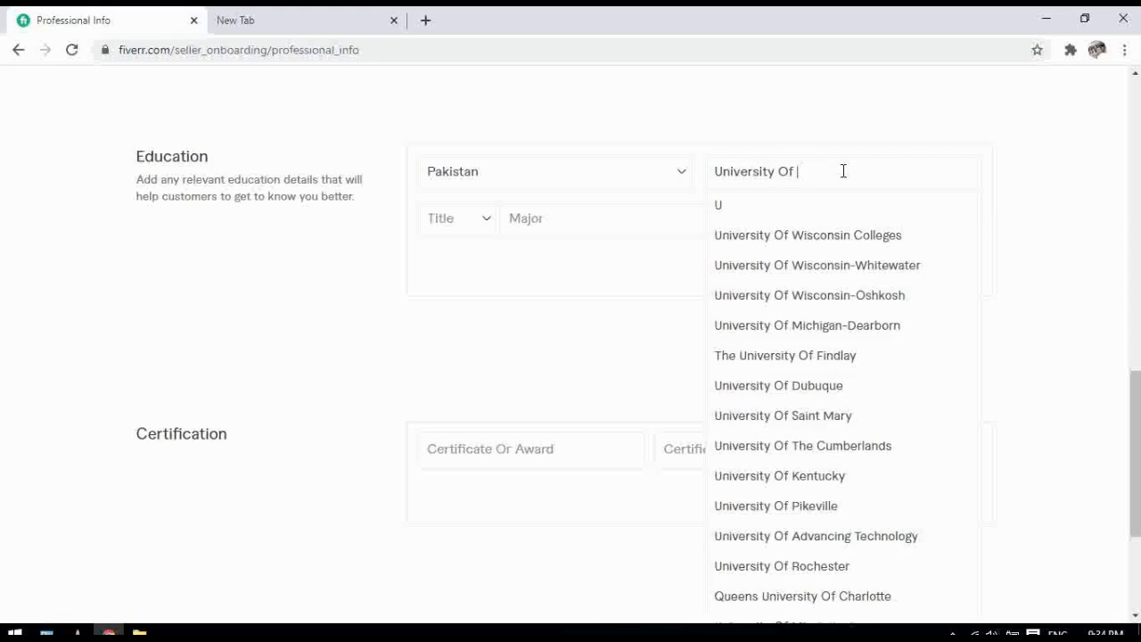
text(Baloch)
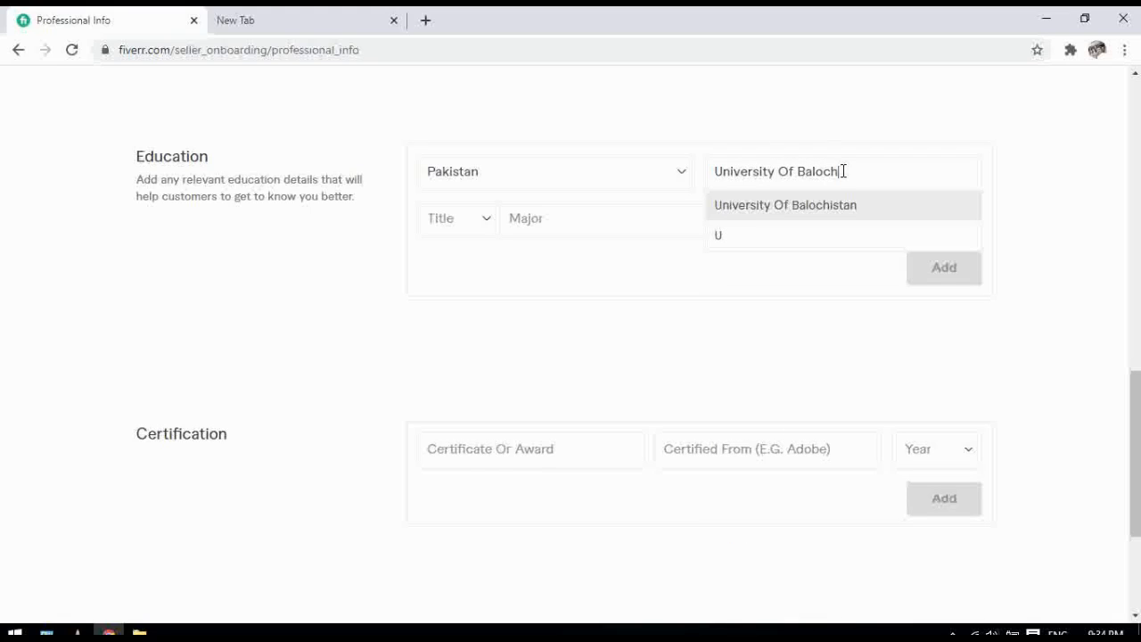
click(830, 212)
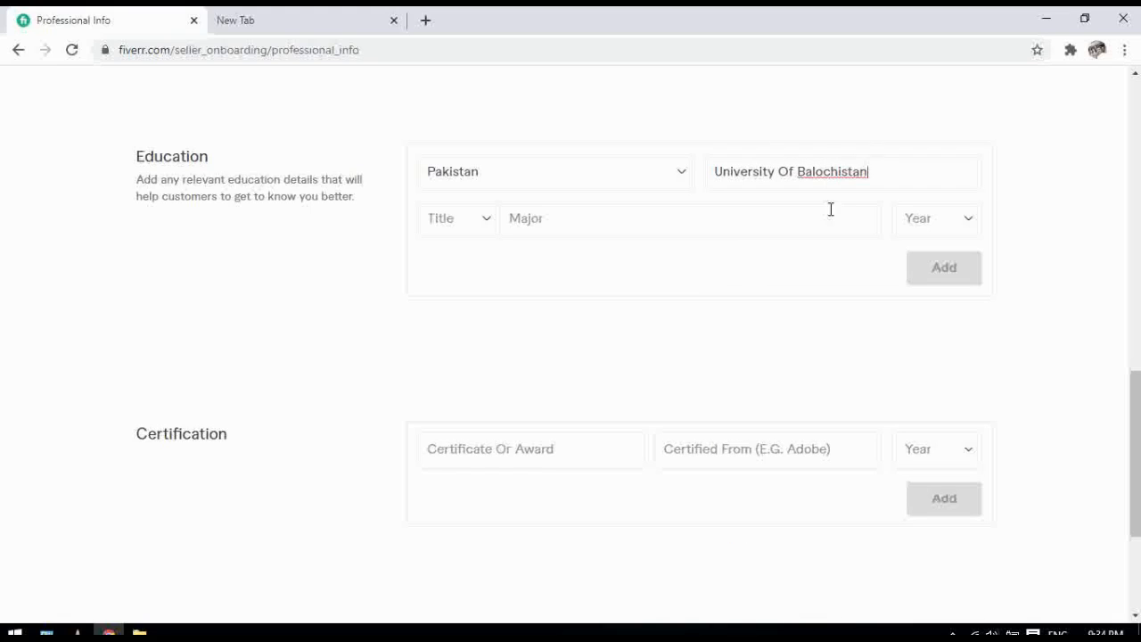
click(486, 233)
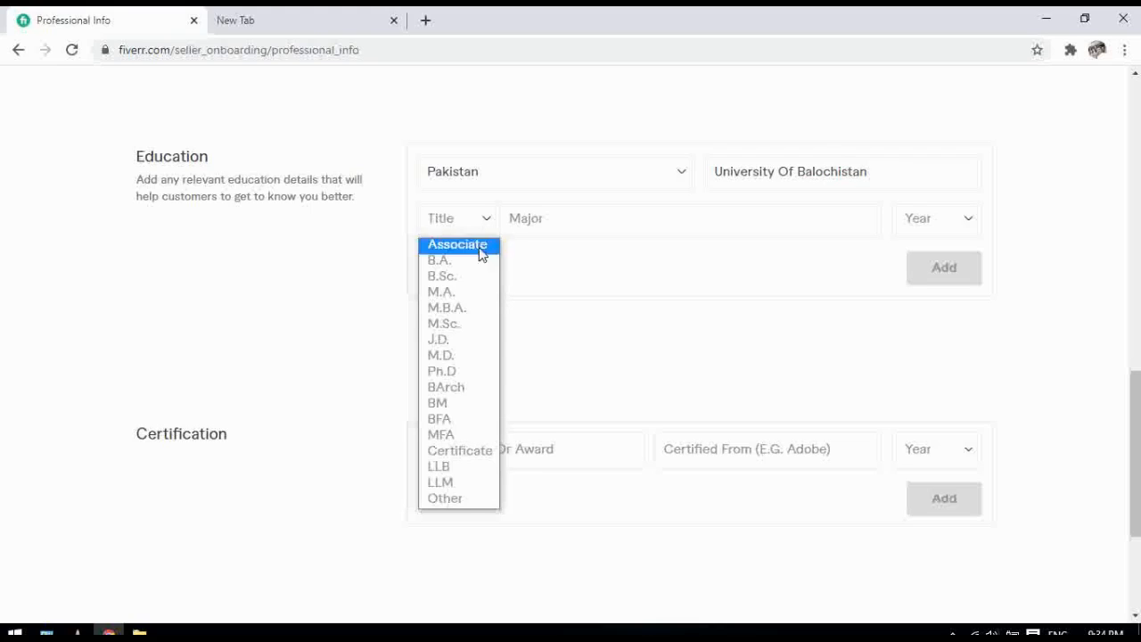
click(443, 497)
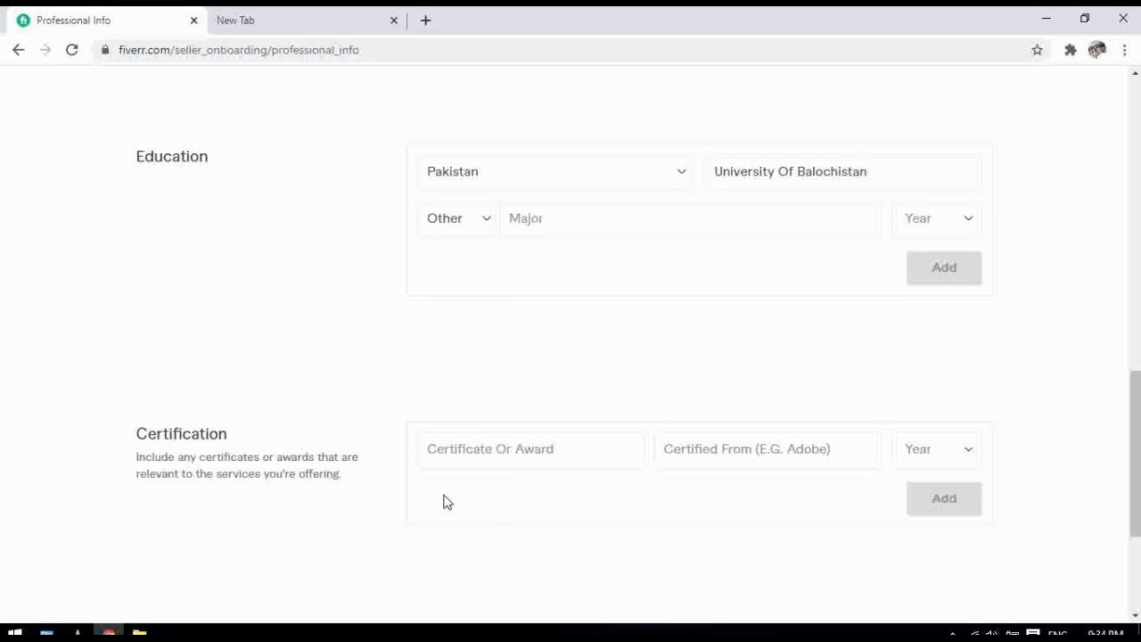
Choose Web Development as the major and 2012 as graduation year, then add the entry
click(538, 222)
text(D)
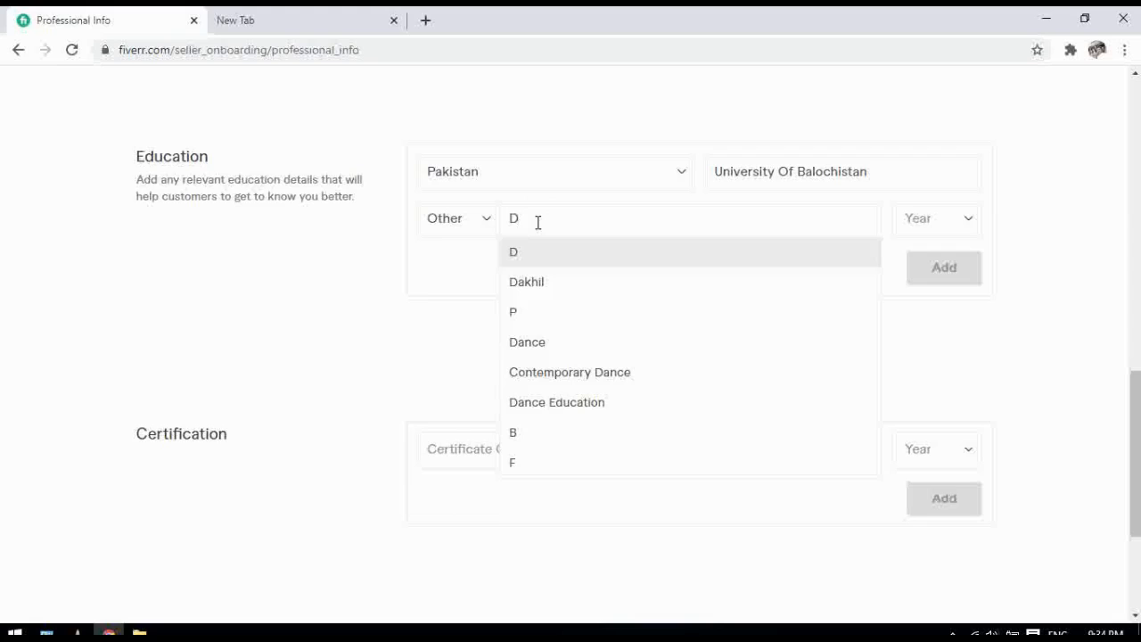
key(BackSpace)
text(Wevb)
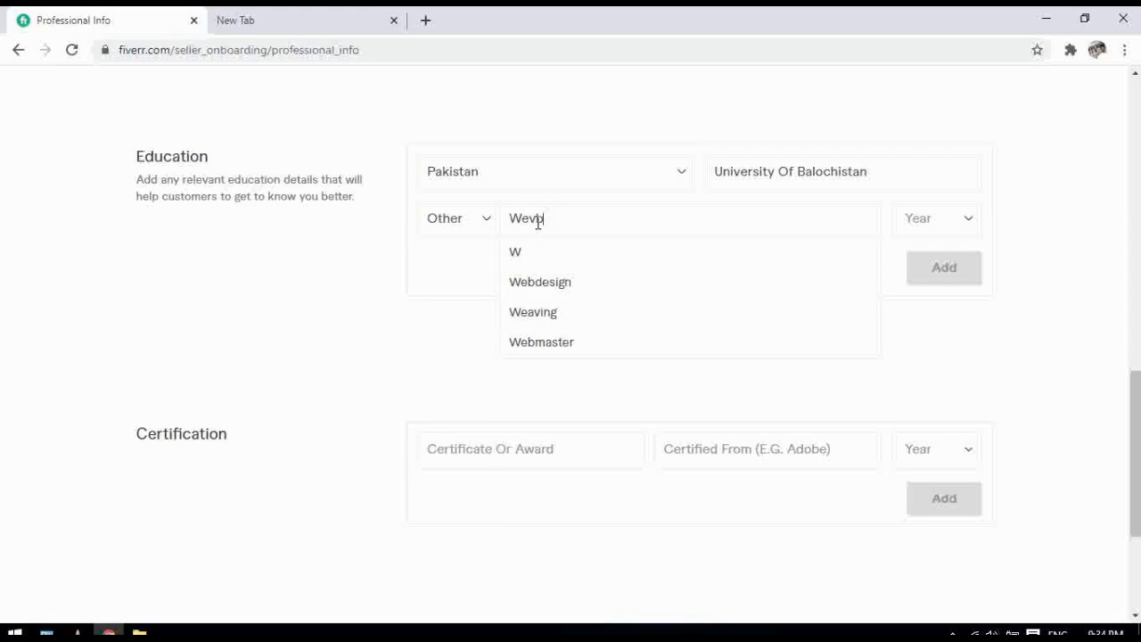
key(BackSpace)
key(BackSpace)
text(b Derf)
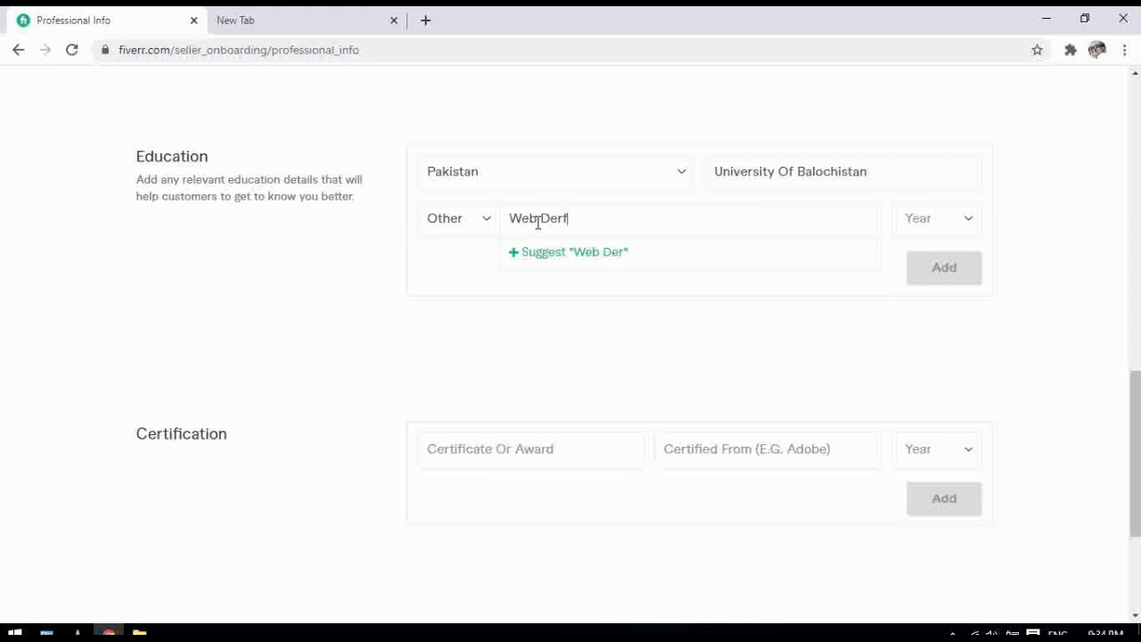
key(BackSpace)
key(BackSpace)
text(v)
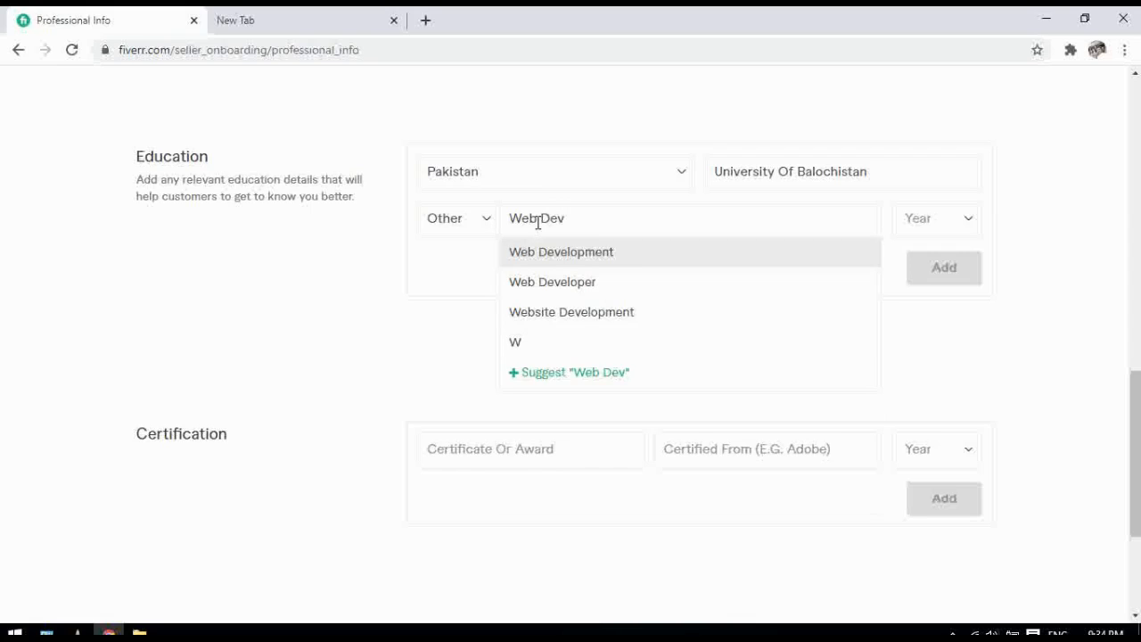
click(570, 258)
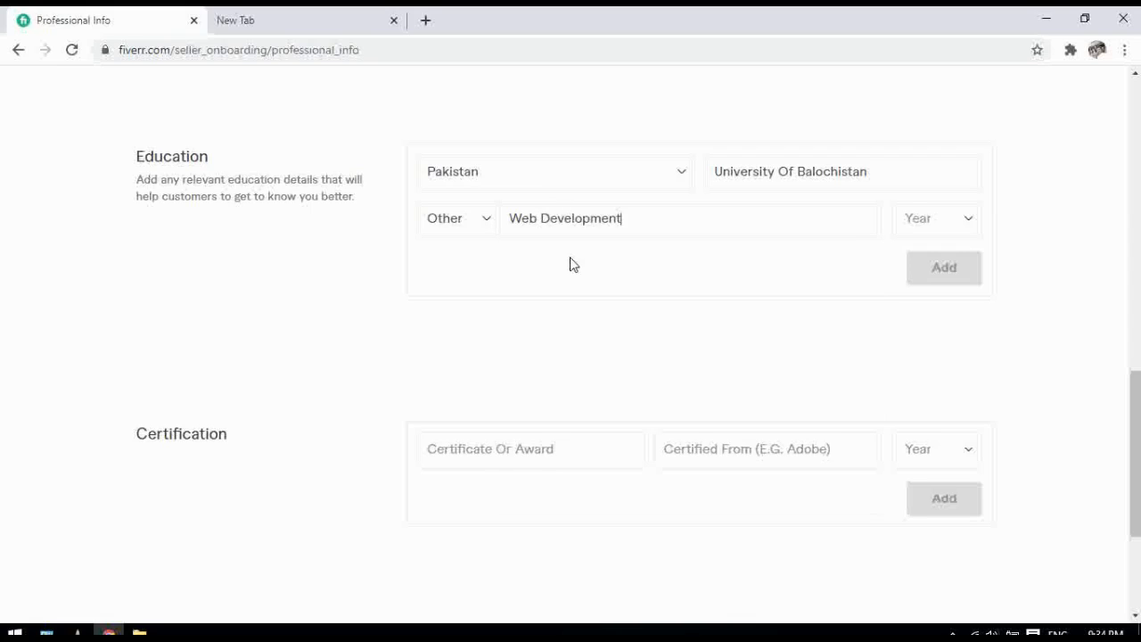
click(972, 226)
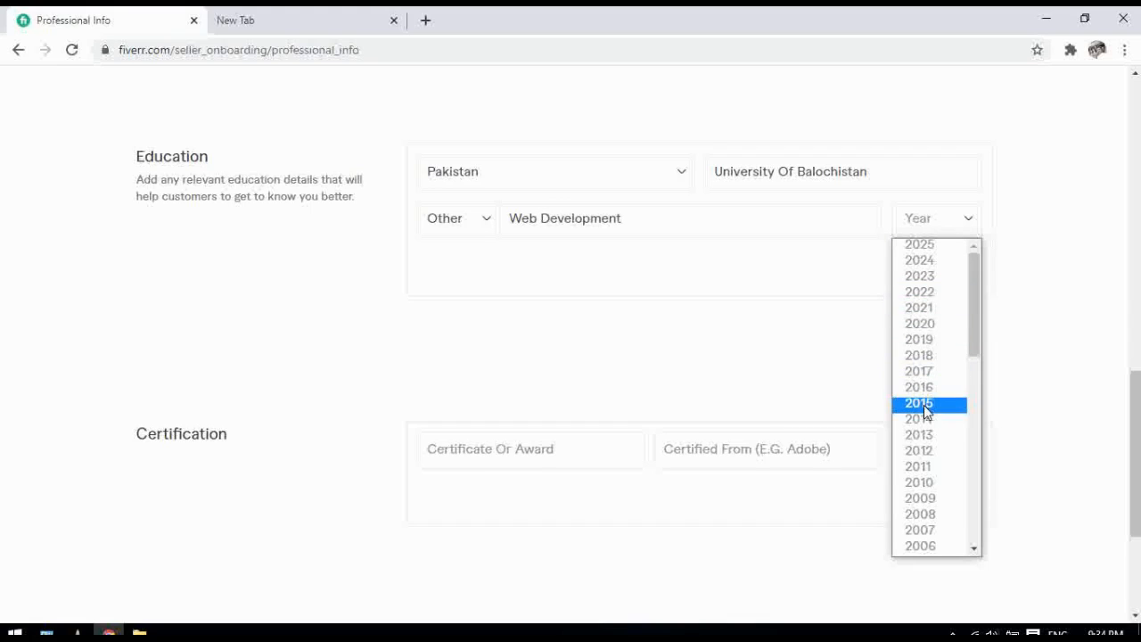
click(923, 448)
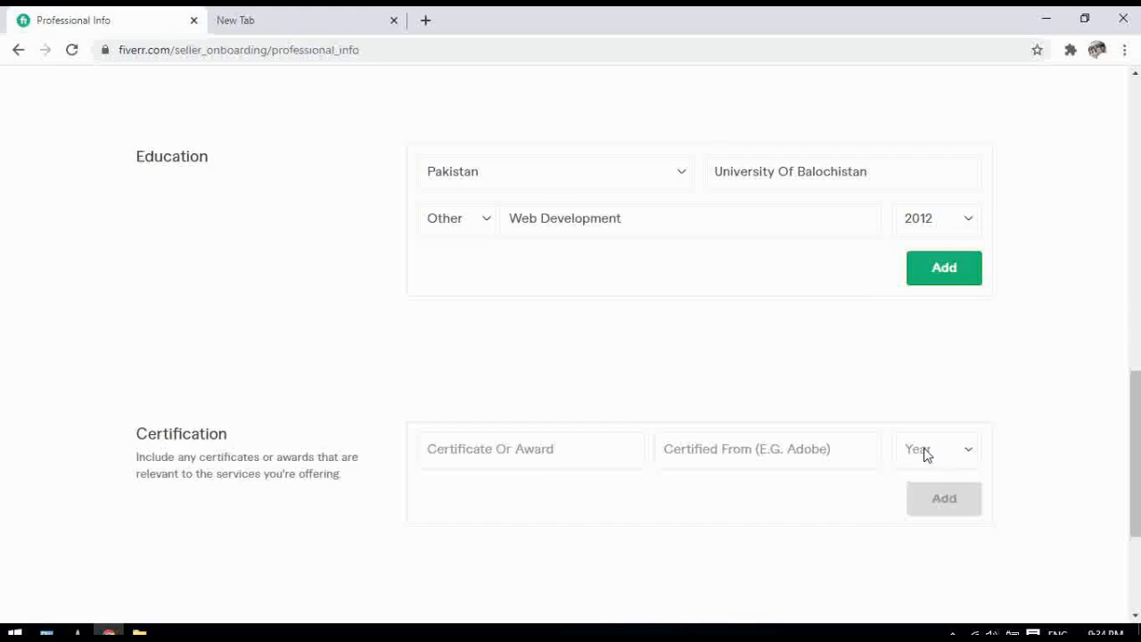
click(947, 281)
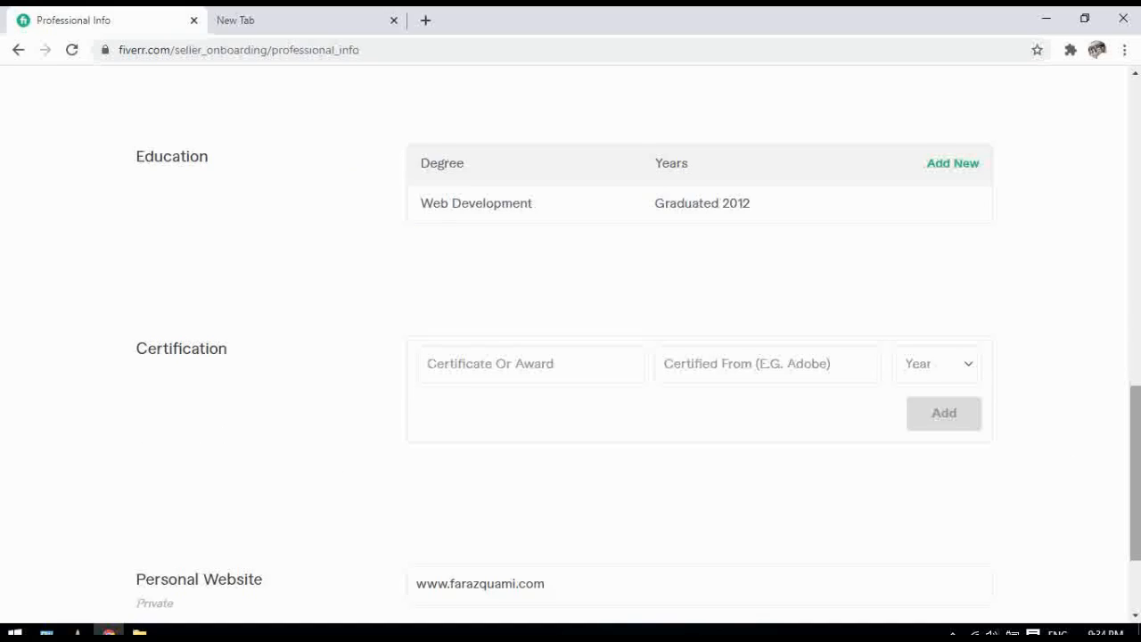
Enter Web Development as the certificate and Computer Collegiate as issuer, correcting the spelling
drag(1135, 472, 1136, 508)
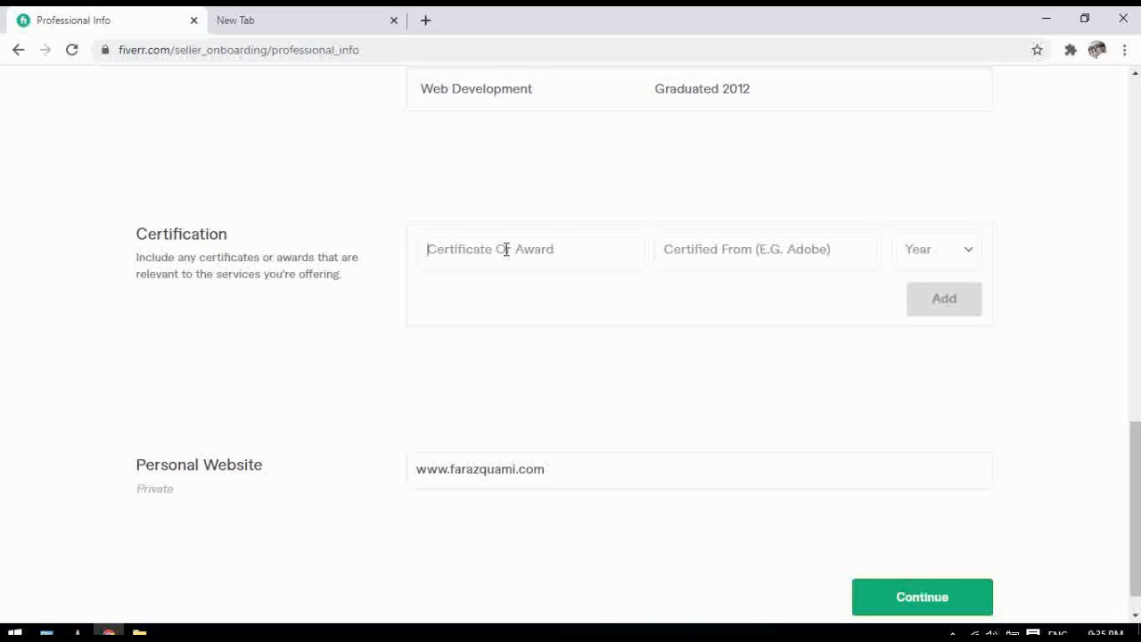
text(WE)
key(BackSpace)
key(BackSpace)
text(Developmen)
text(Co)
text(mputer Collgeat)
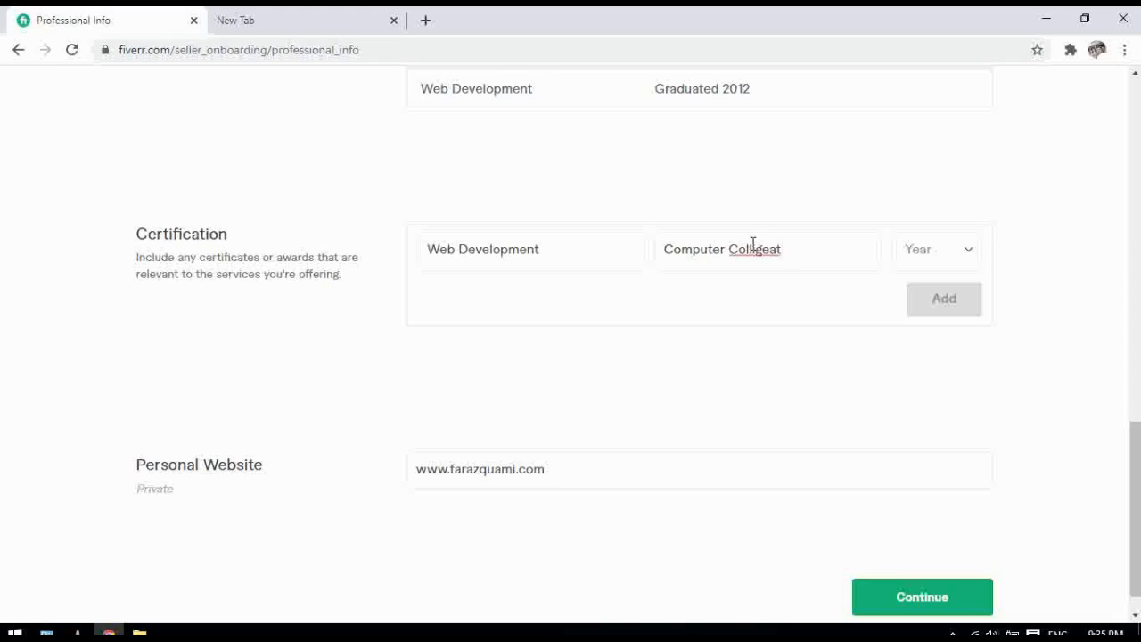
right_click(752, 246)
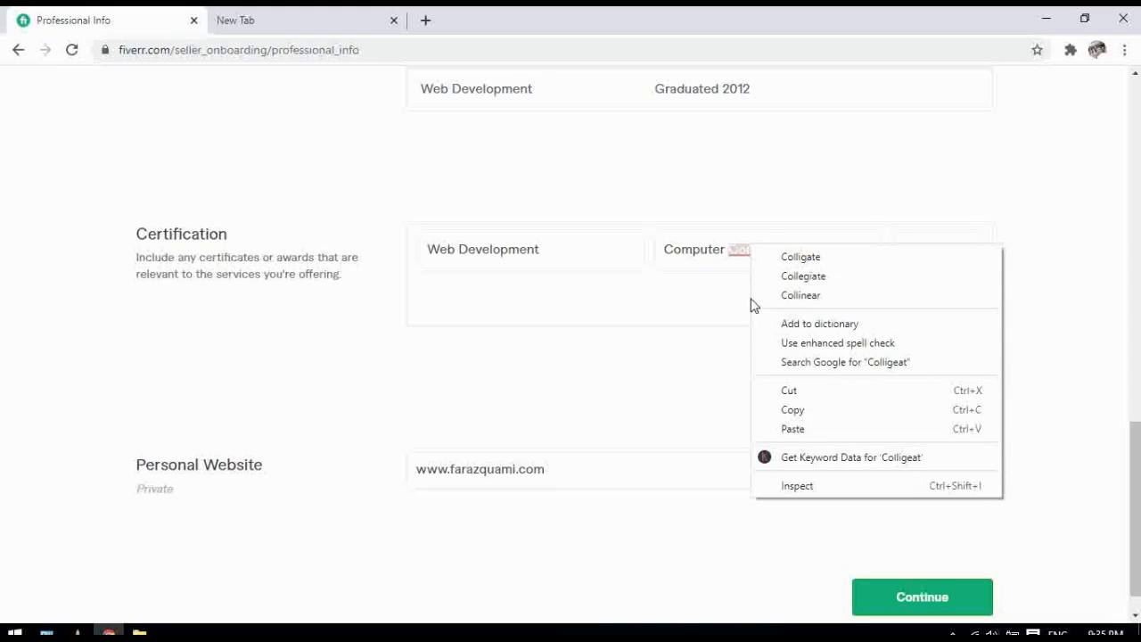
click(804, 277)
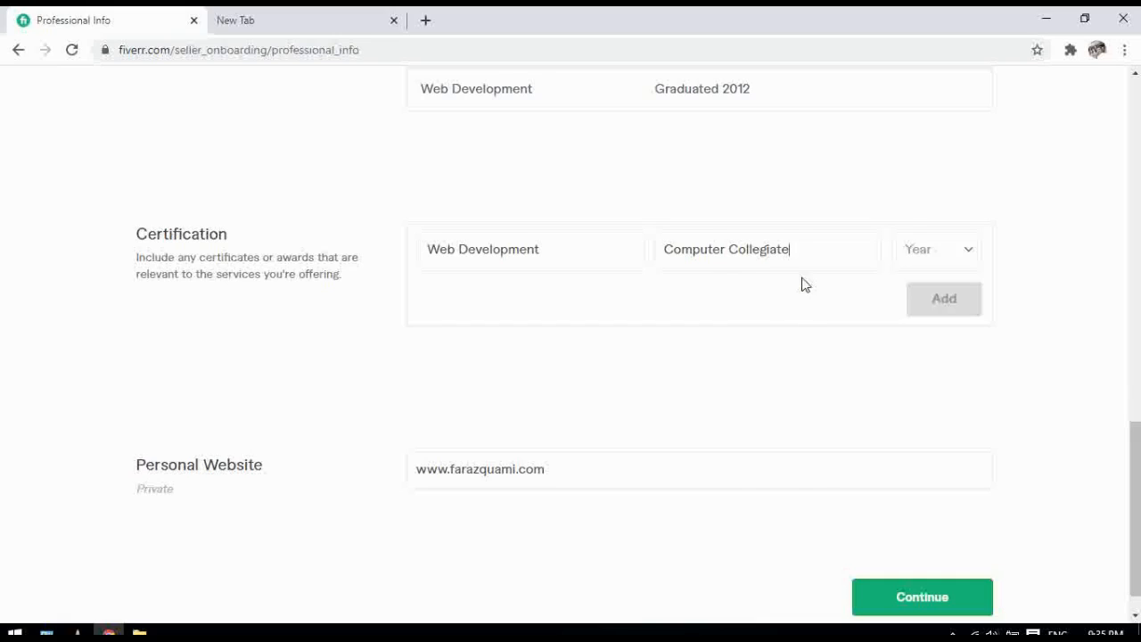
Set the certification year to 2014, add the entry, and select the existing website address
click(970, 256)
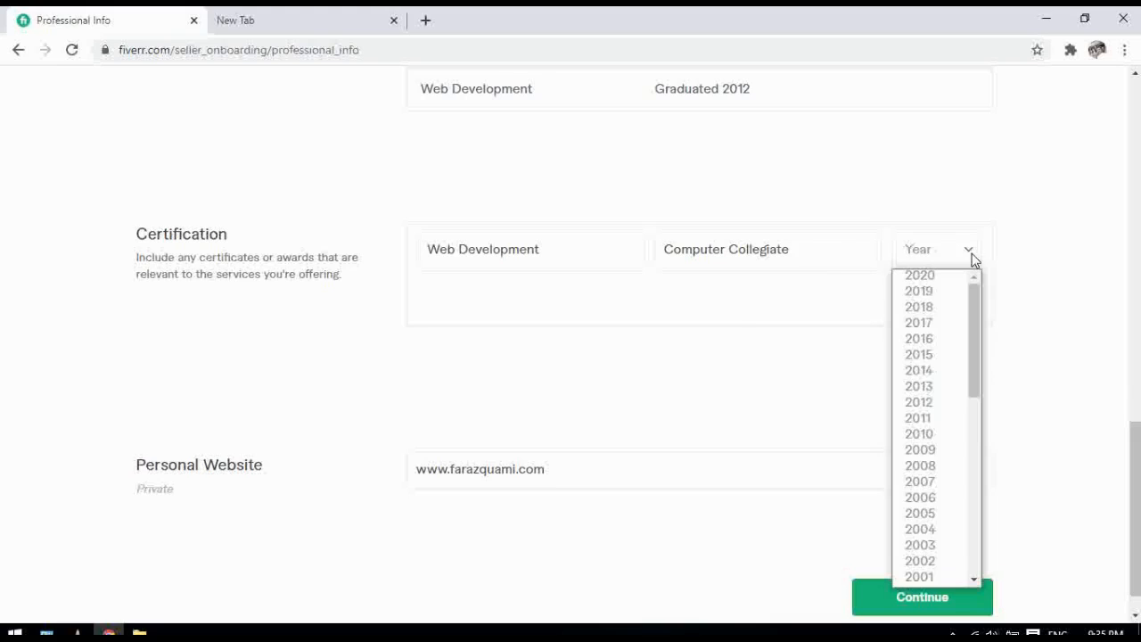
click(922, 370)
click(957, 302)
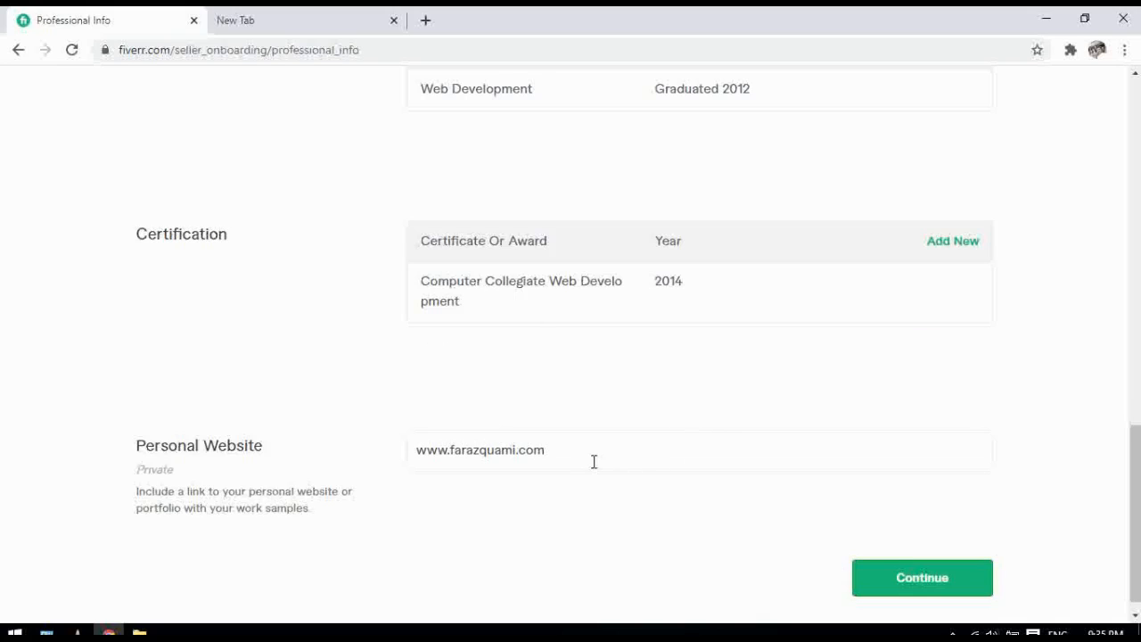
drag(594, 462, 413, 446)
key(BackSpace)
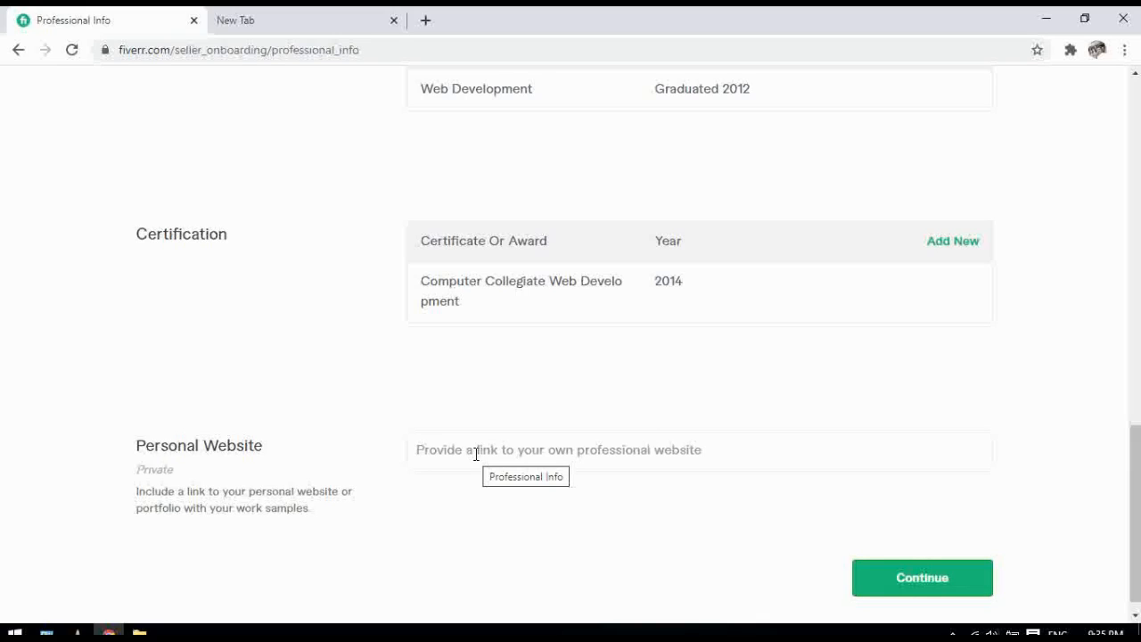
text(f)
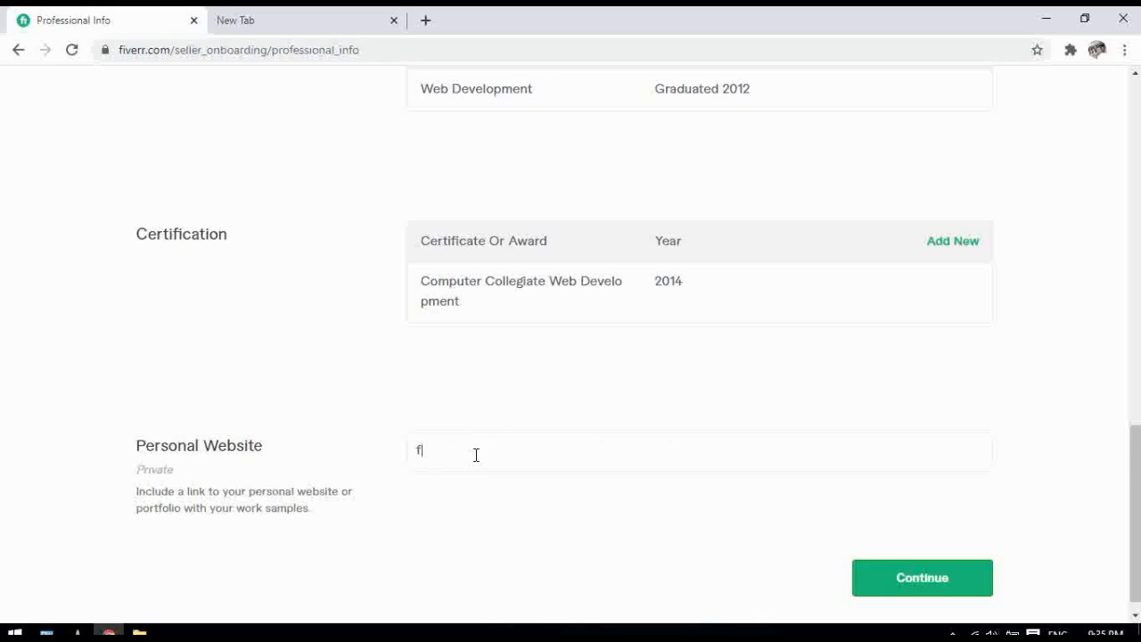
text(a)
key(BackSpace)
key(BackSpace)
text(www.farazquam)
click(937, 581)
click(936, 588)
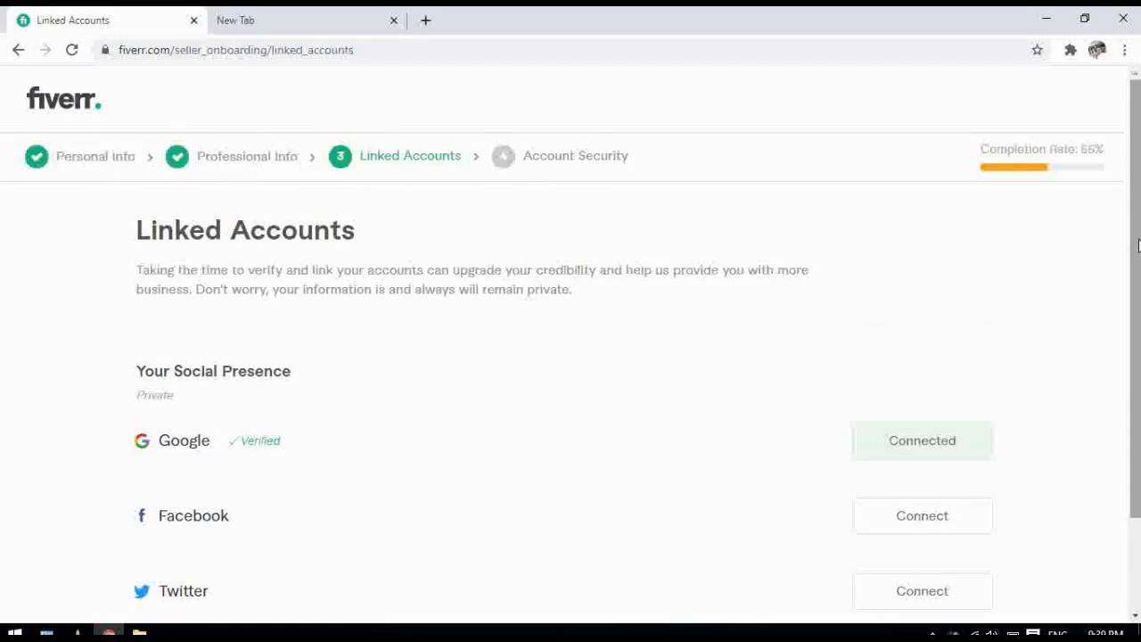
Scroll down and connect Facebook to bring up its login popup
drag(1138, 246, 1138, 340)
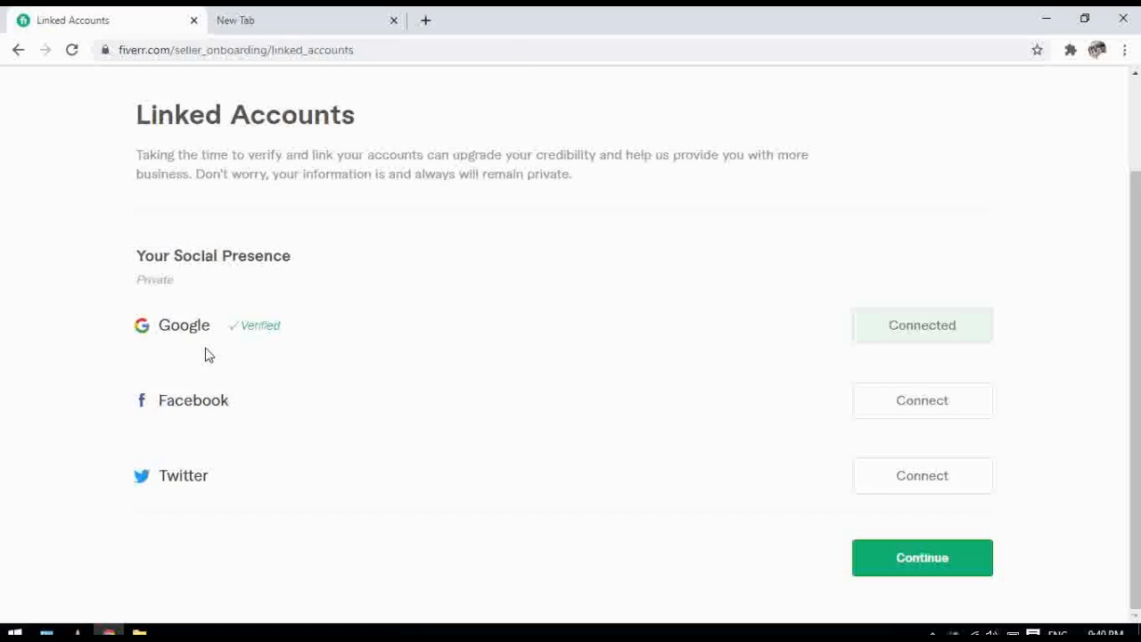
click(916, 407)
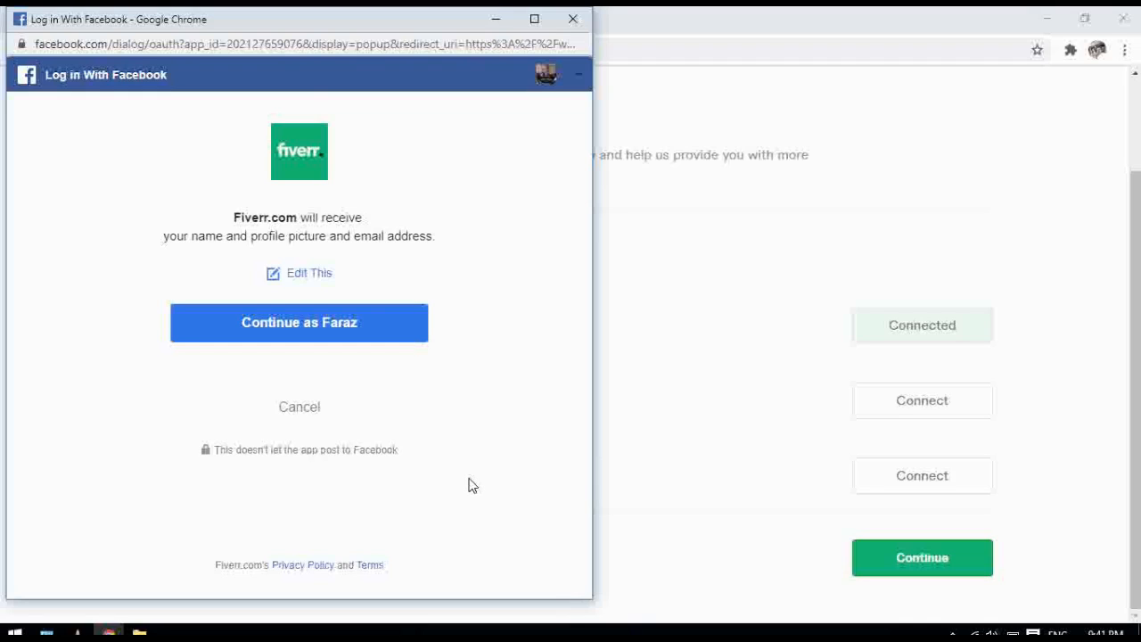
Cancel the Facebook login, retry the connection, then close the Facebook window
click(256, 409)
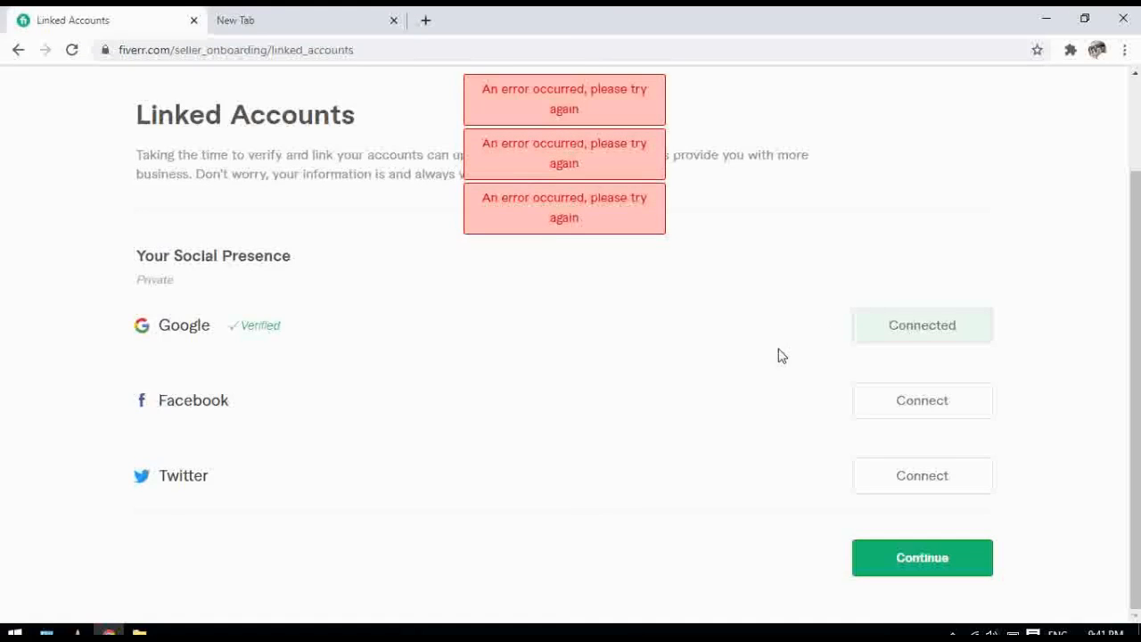
click(951, 415)
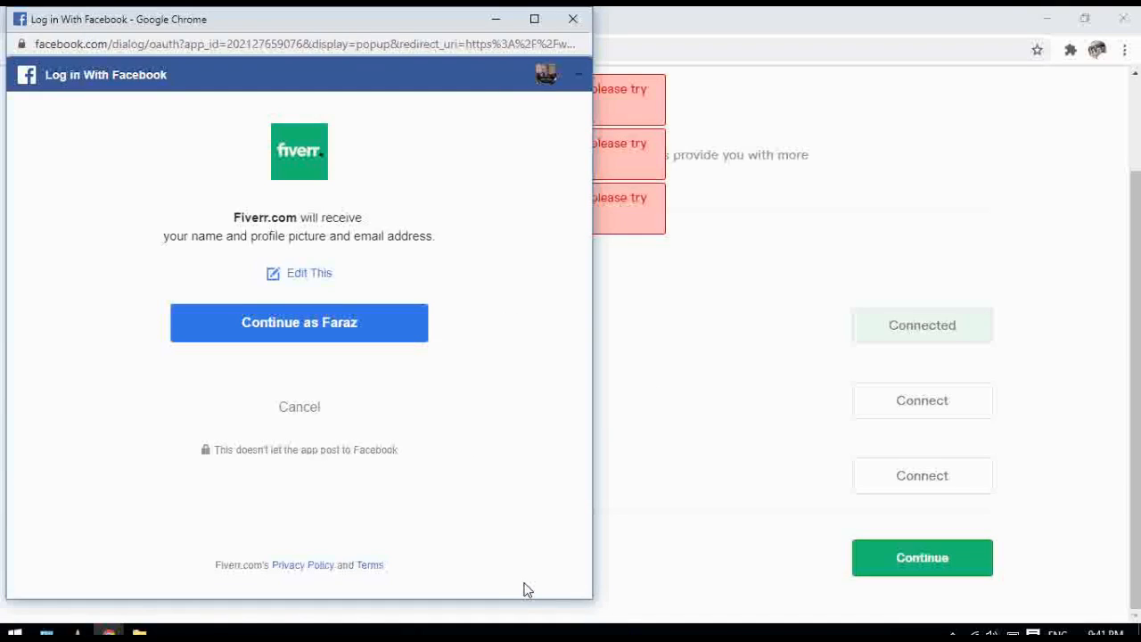
click(575, 17)
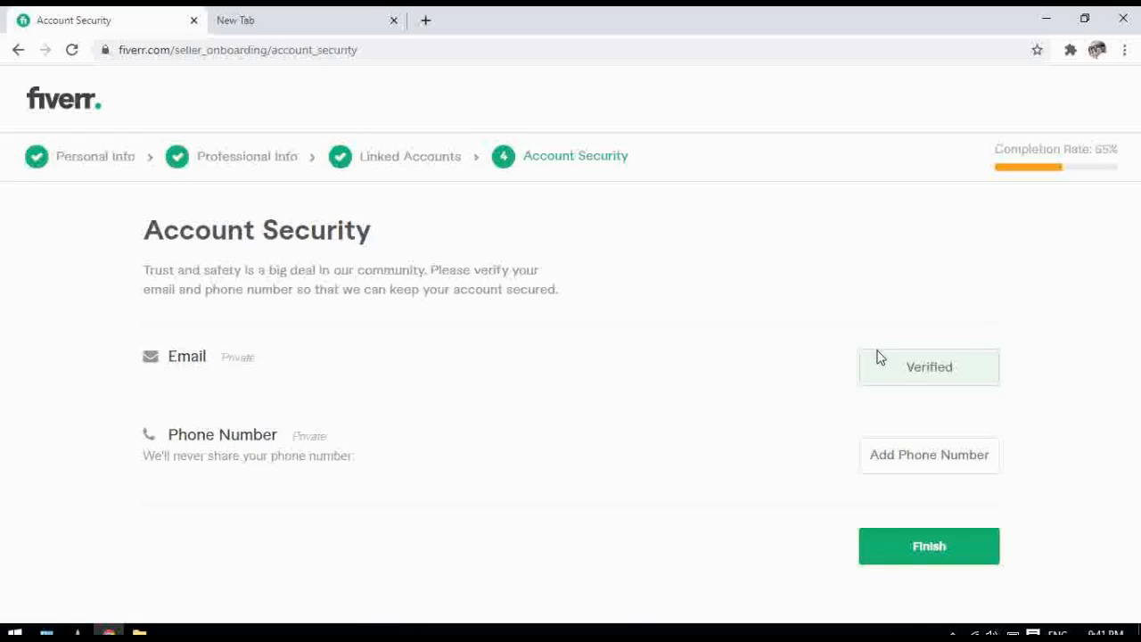
Open the Add Phone Number form on the Account Security page
click(911, 460)
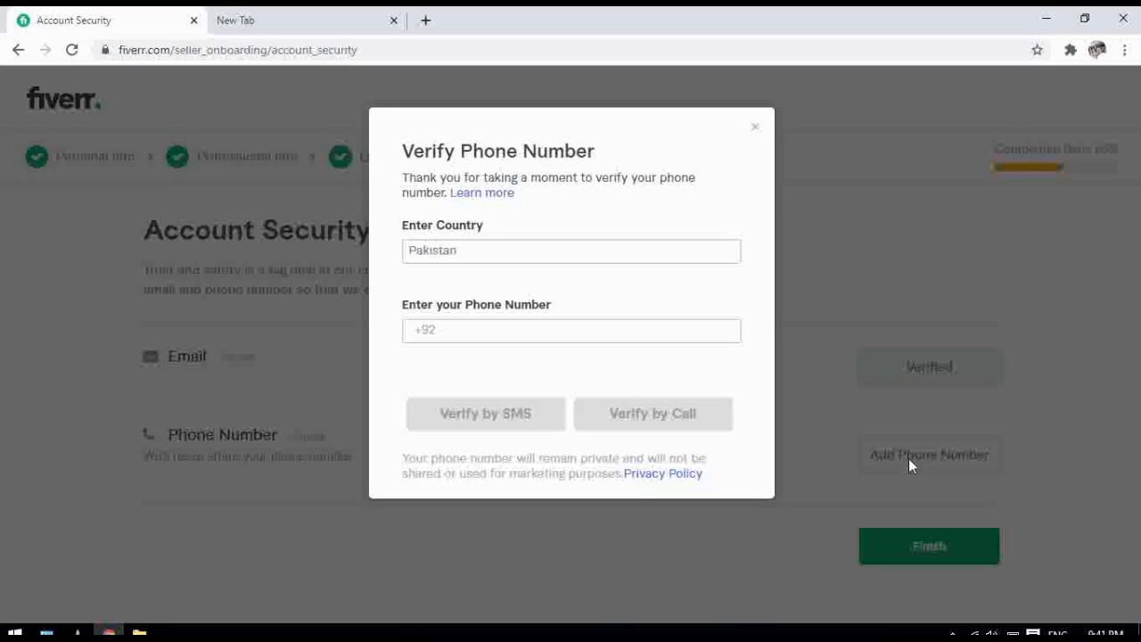
Enter the phone number, request SMS verification, then close the dialog after rejection
click(473, 329)
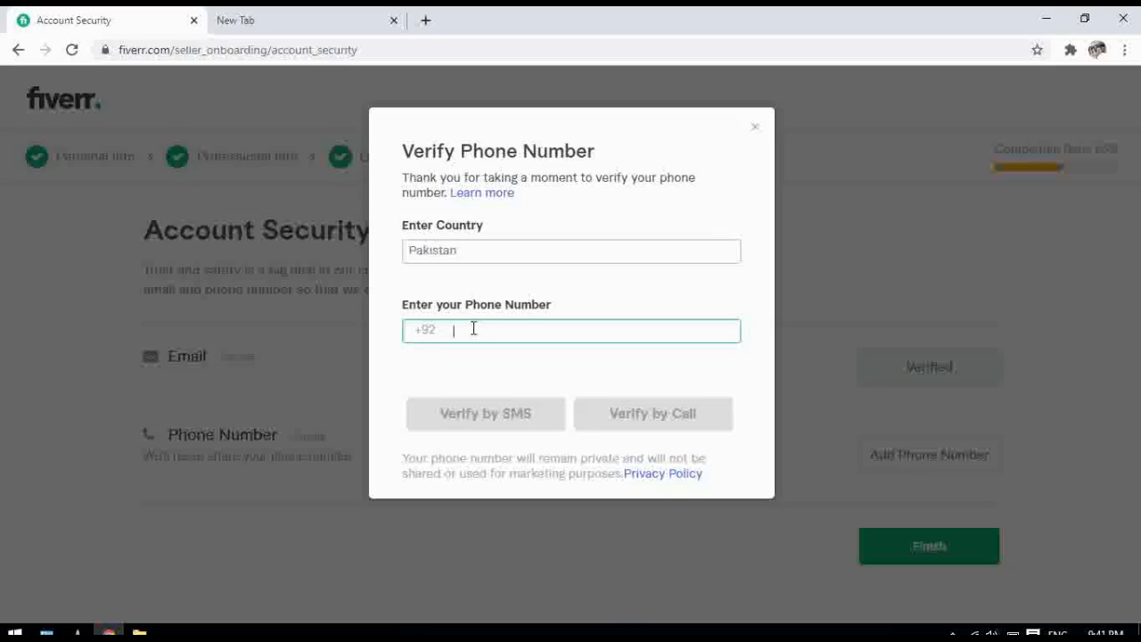
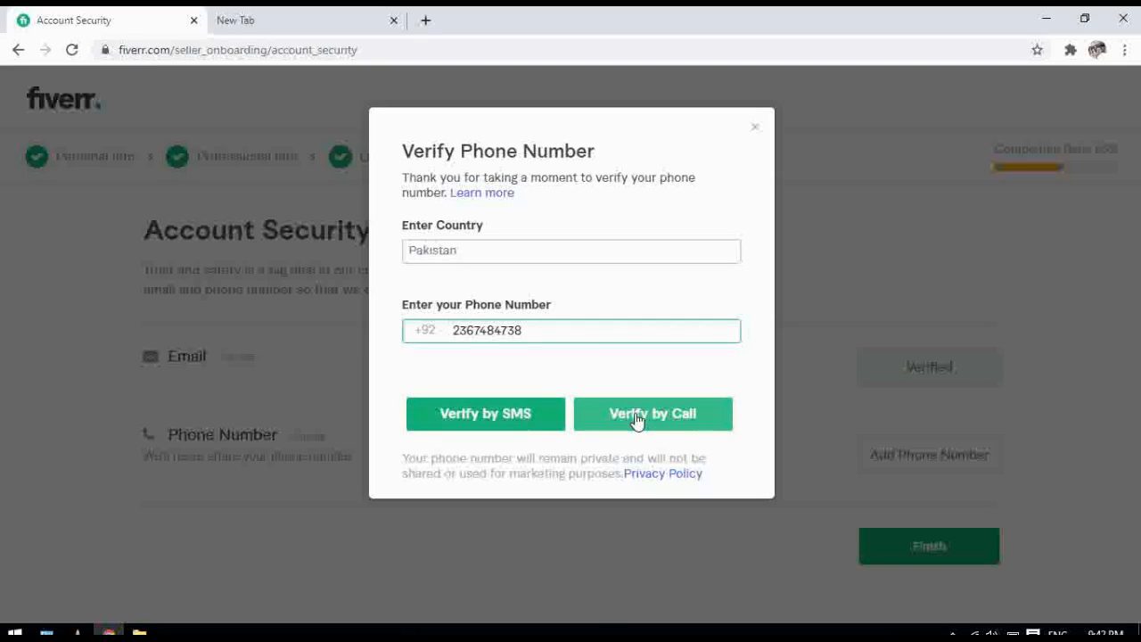
click(503, 419)
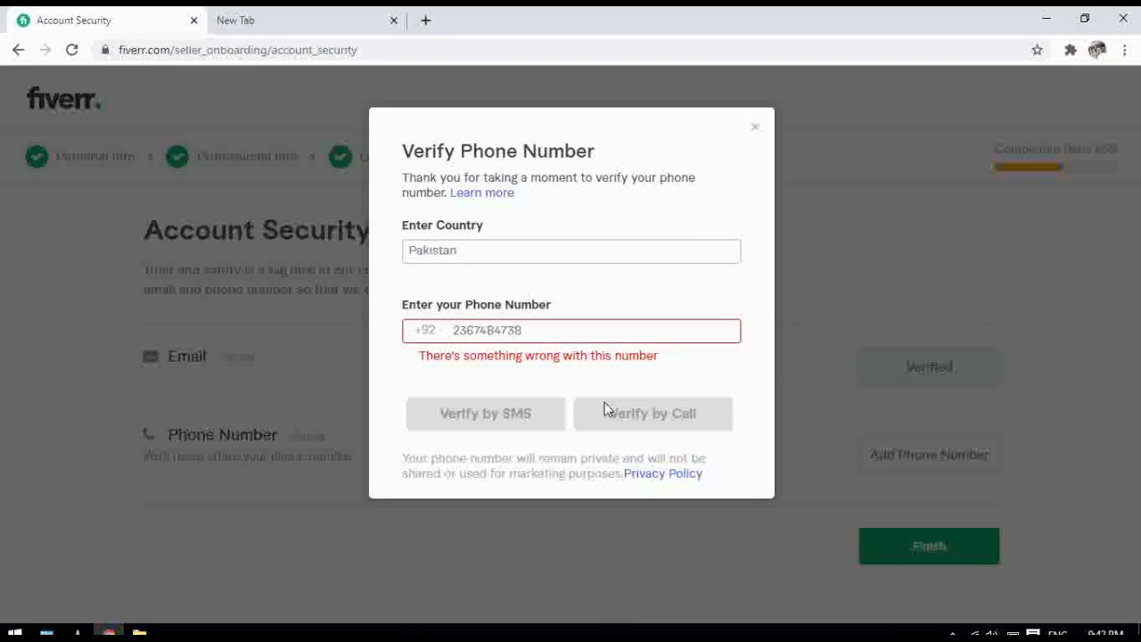
click(757, 131)
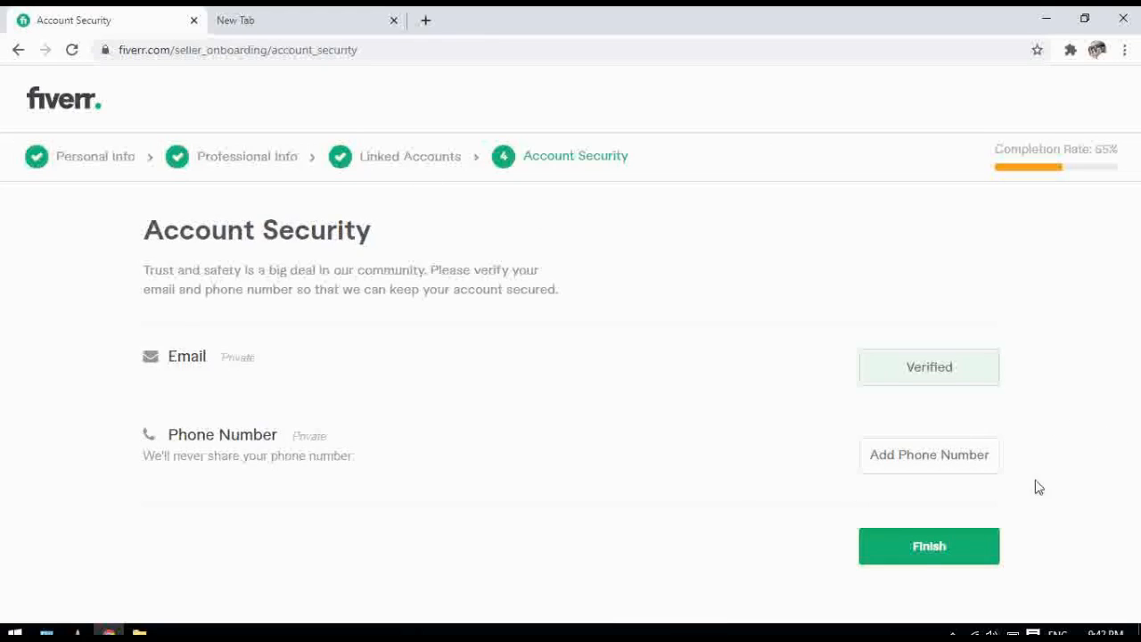
click(912, 552)
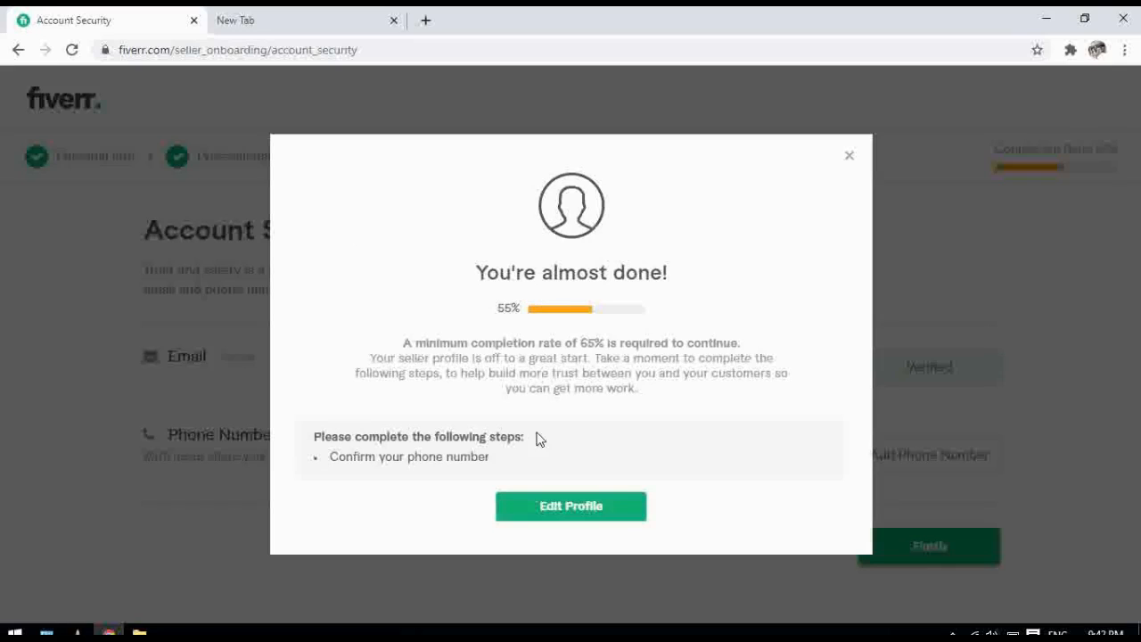
click(849, 158)
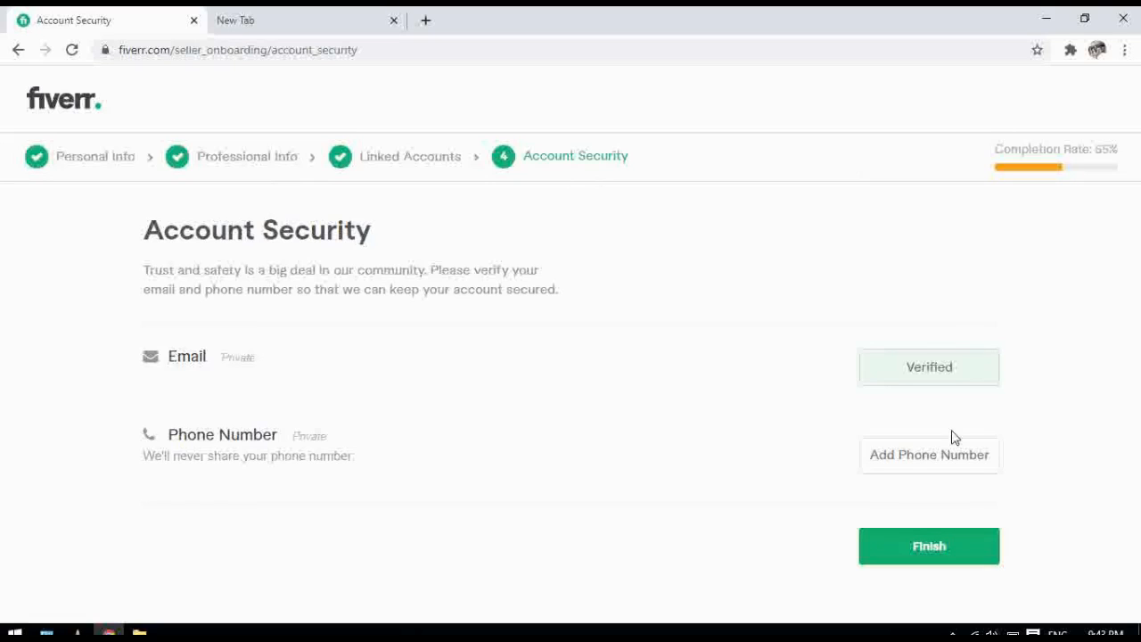